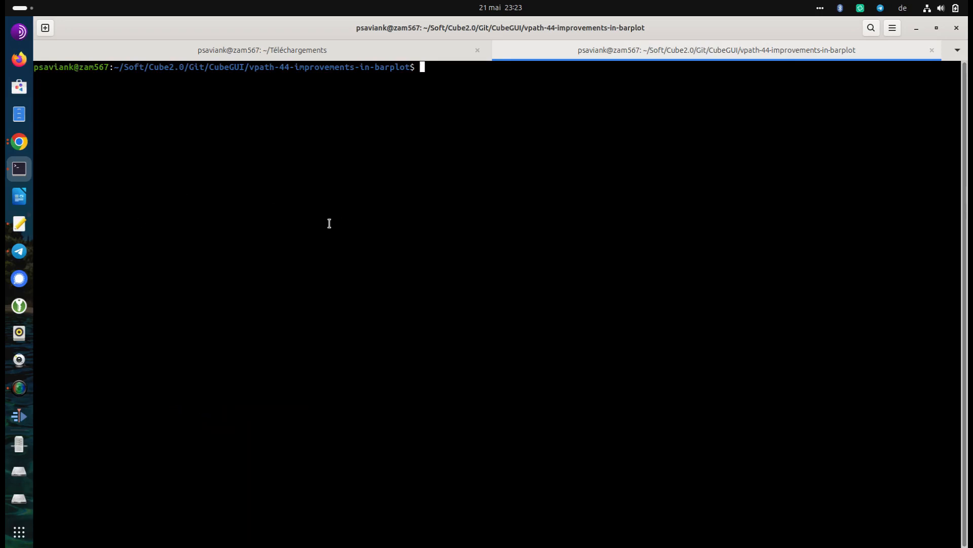
Launch Cube from the terminal with ./_install/bin/cube and open the recent profile v6/profile1.cubex
text(./_install/bin/cube)
key(Return)
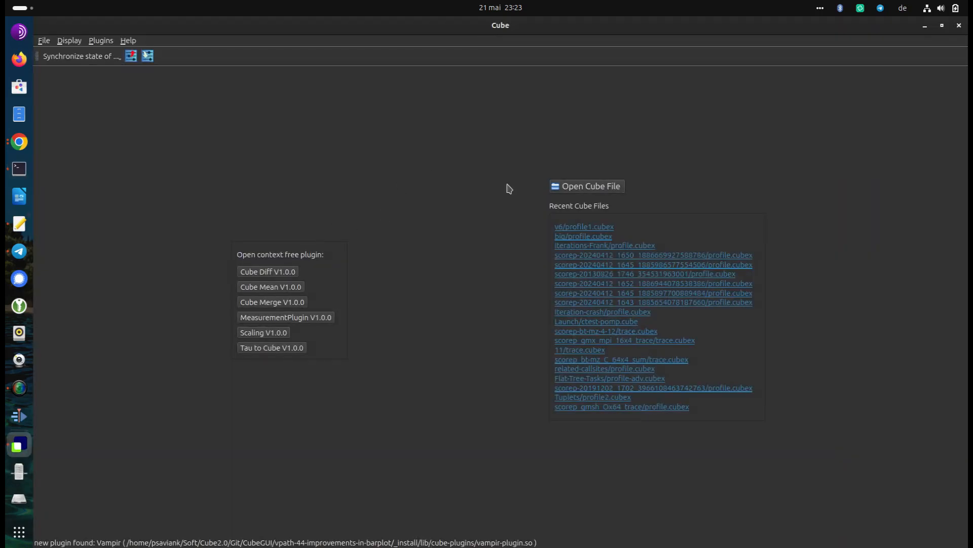
click(569, 229)
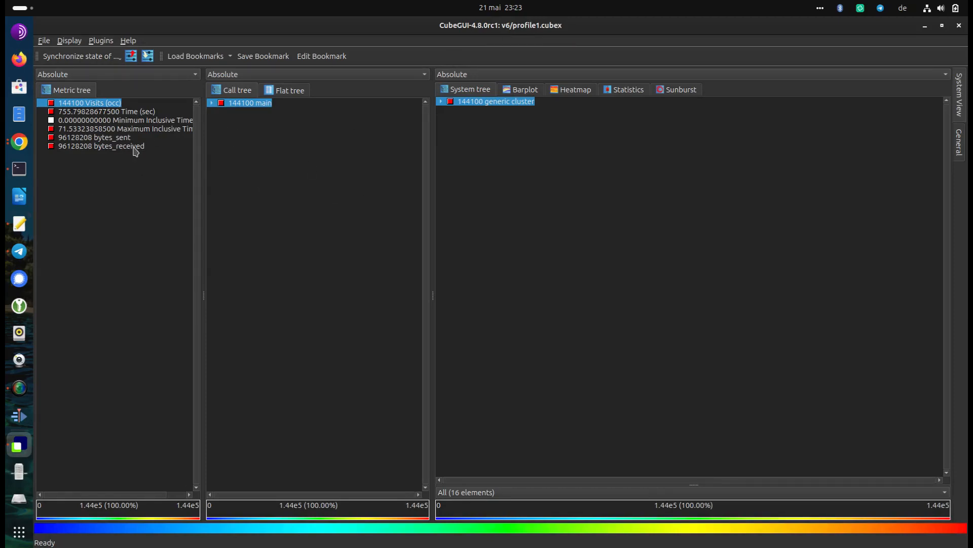
View the Time, bytes_received and bytes_sent metrics in turn in the metric tree
click(95, 113)
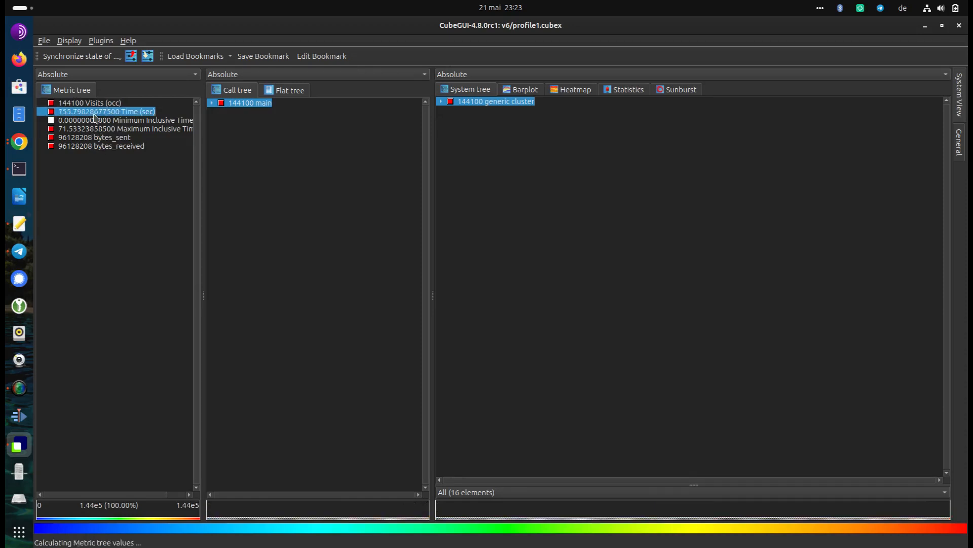
click(100, 145)
click(100, 138)
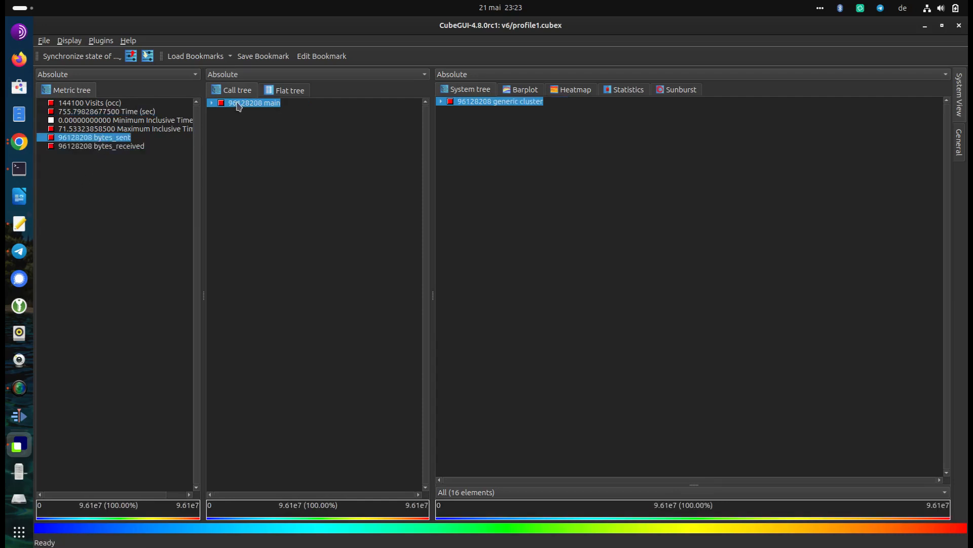
Expand main in the call tree and show the Time metric for its Init call path
click(211, 104)
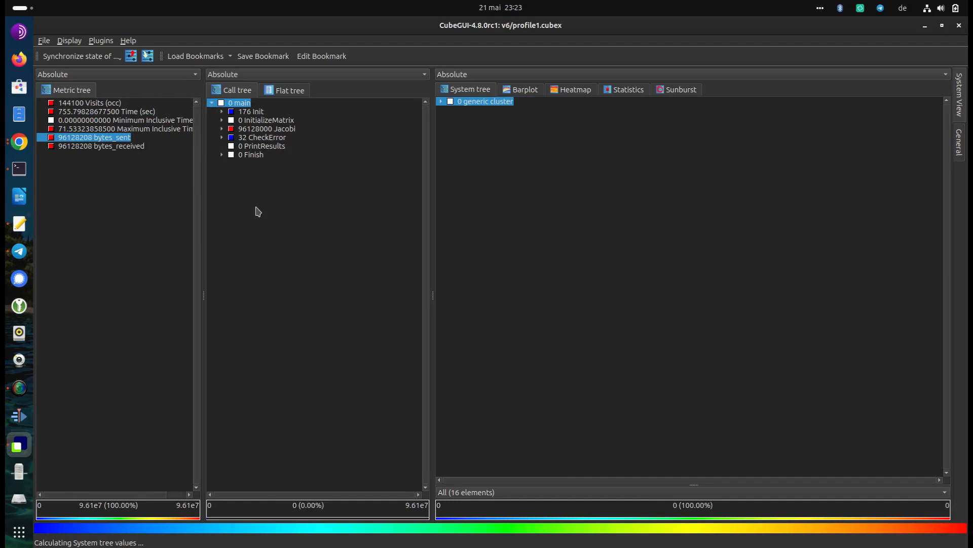
click(252, 112)
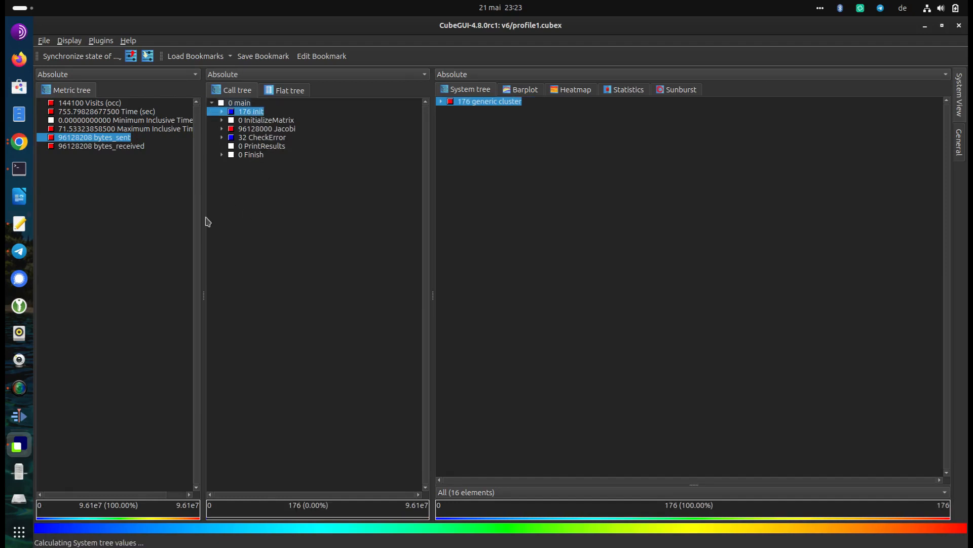
click(117, 111)
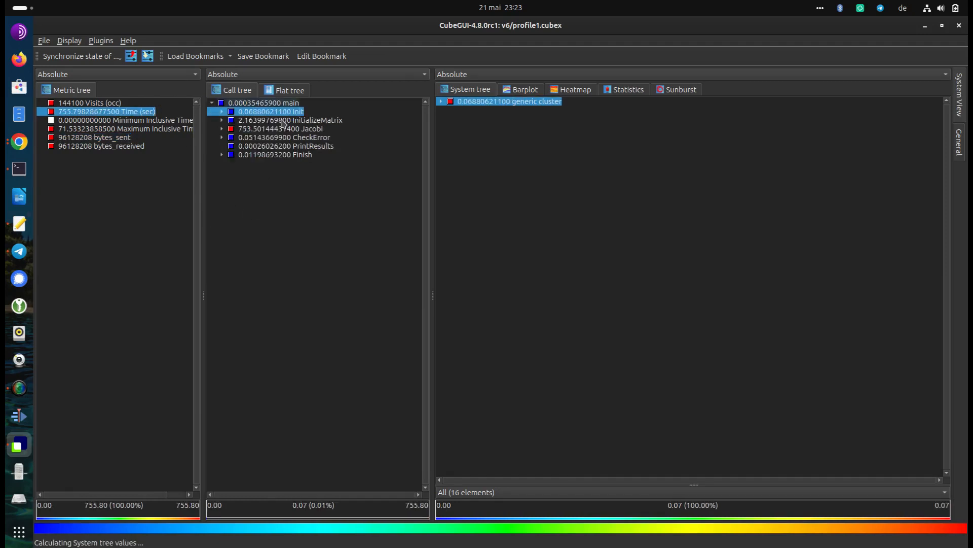
Inspect the Time values of InitializeMatrix, Jacobi, CheckError, PrintResults and Finish one after another in the call tree
click(307, 121)
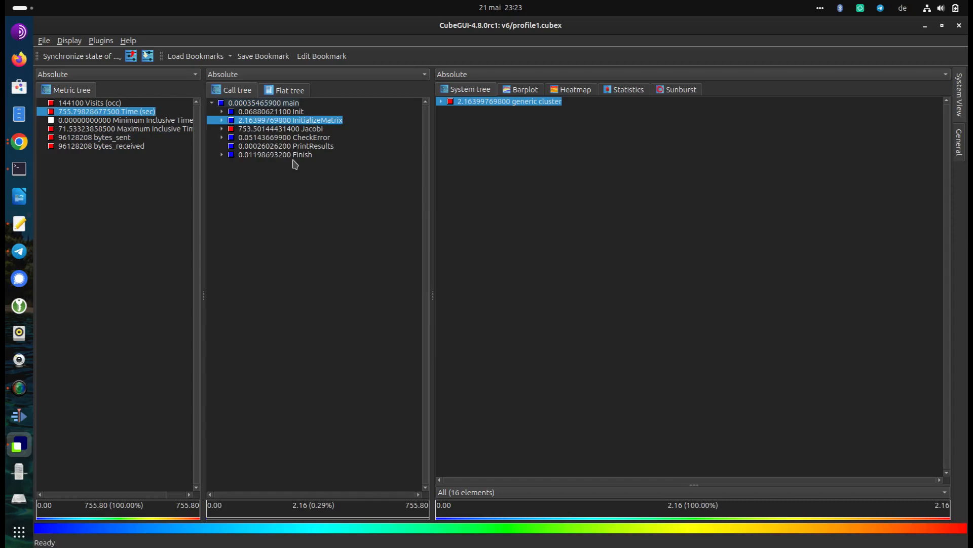
click(309, 131)
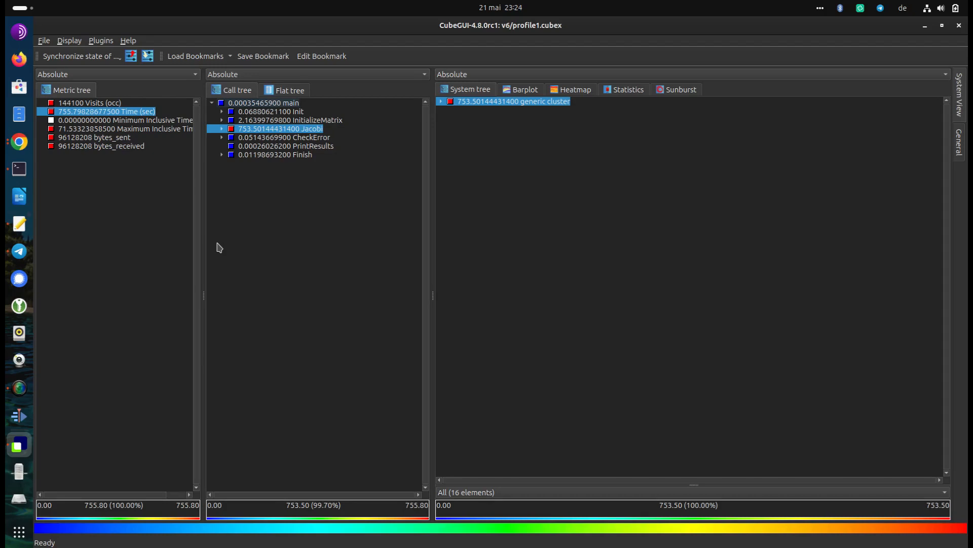
click(312, 139)
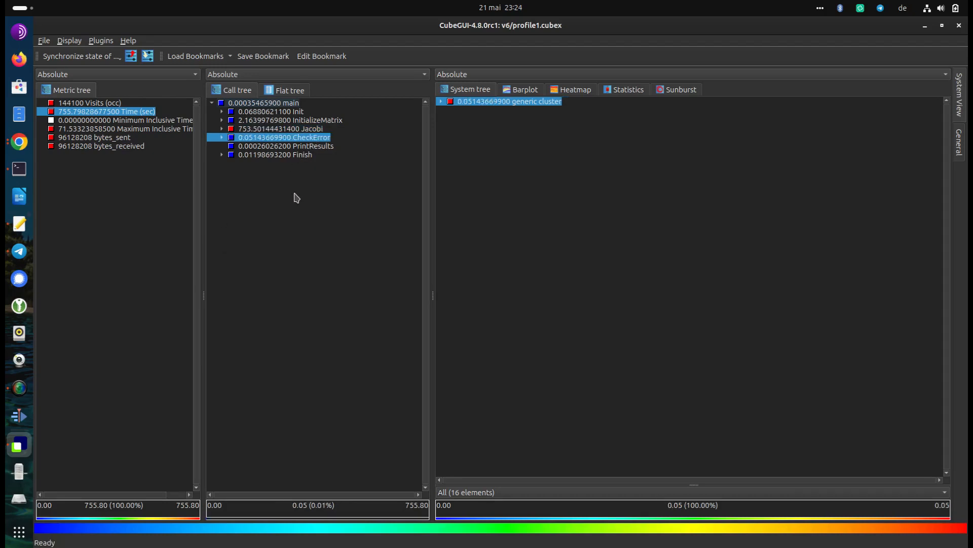
click(315, 146)
click(281, 155)
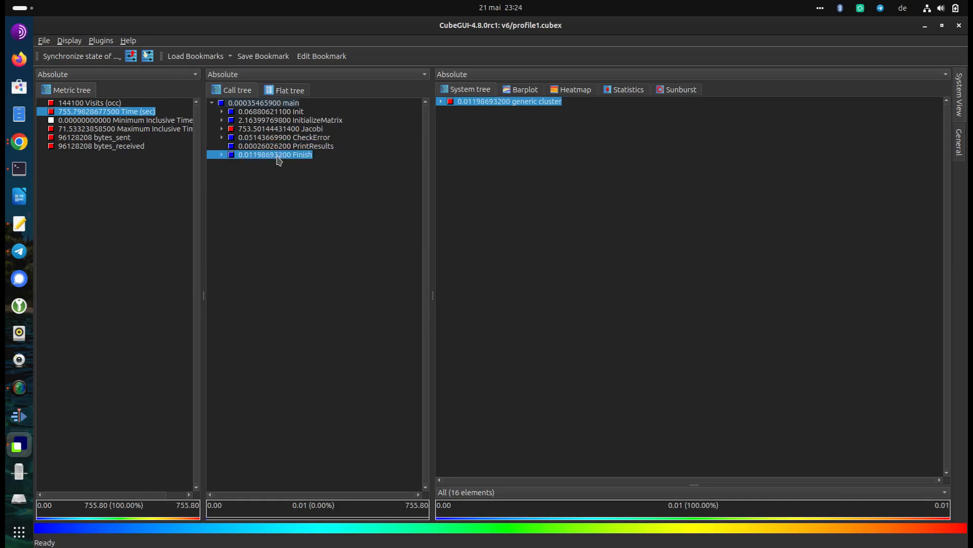
Select the Jacobi call path and briefly unfold it to inspect its children, leaving it collapsed
click(290, 132)
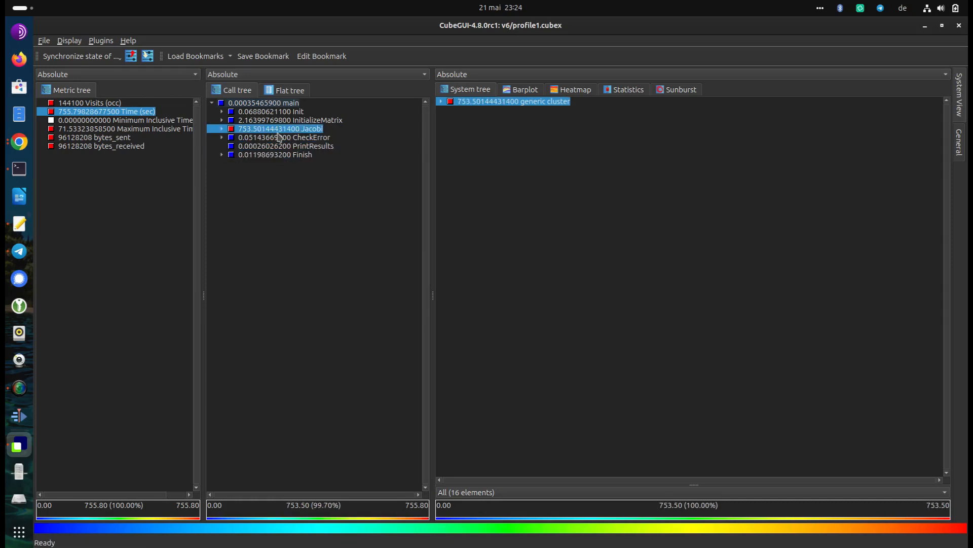
click(221, 130)
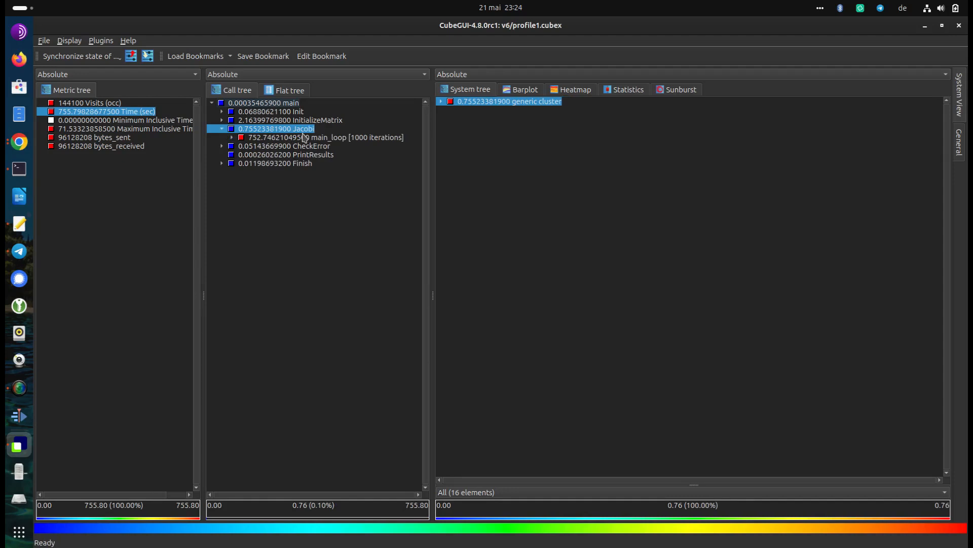
click(222, 129)
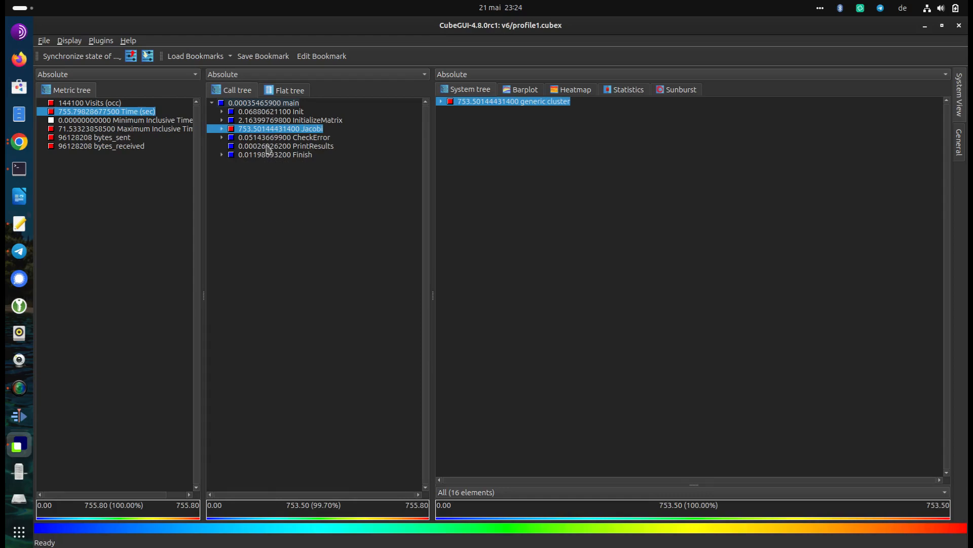
Switch the system view to the barplot and review its ruler and notch settings, accepting them
click(524, 93)
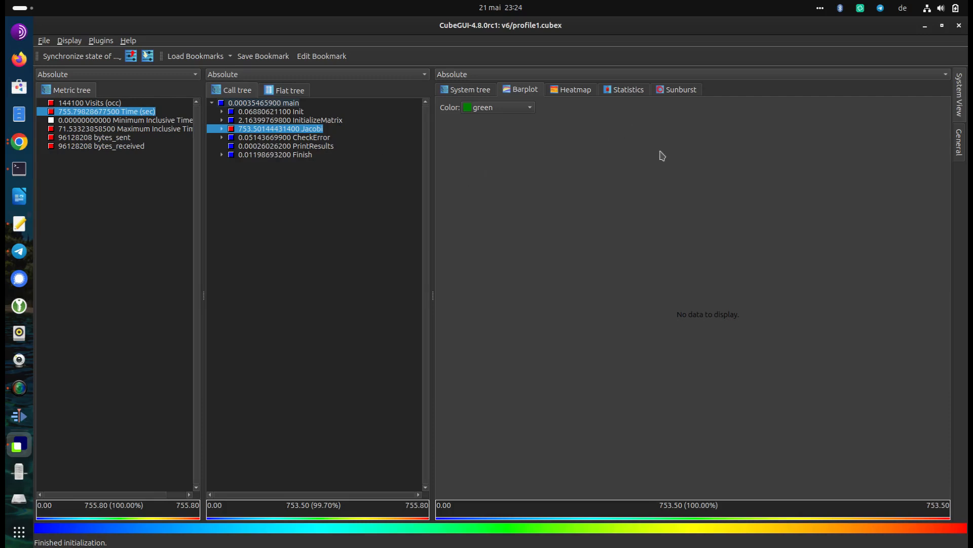
click(102, 43)
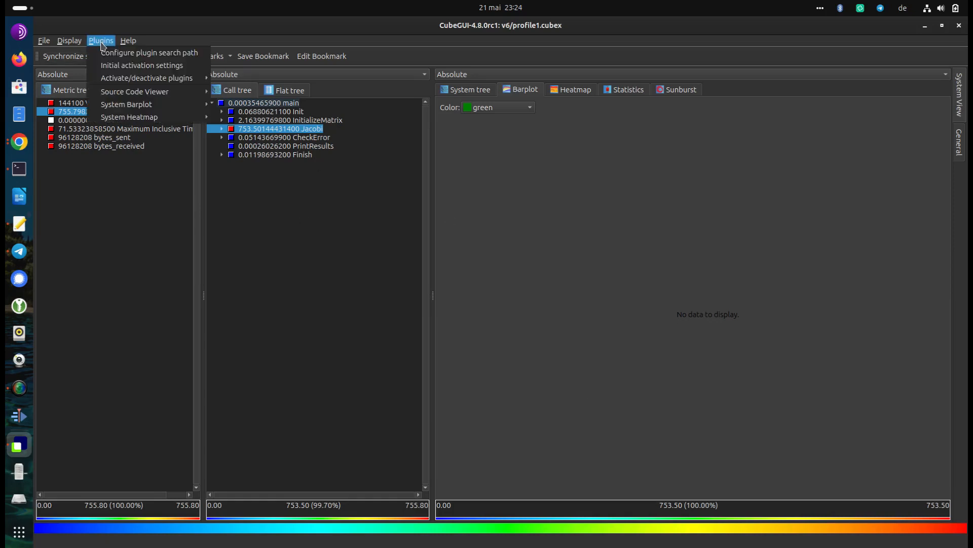
mouse_move(113, 105)
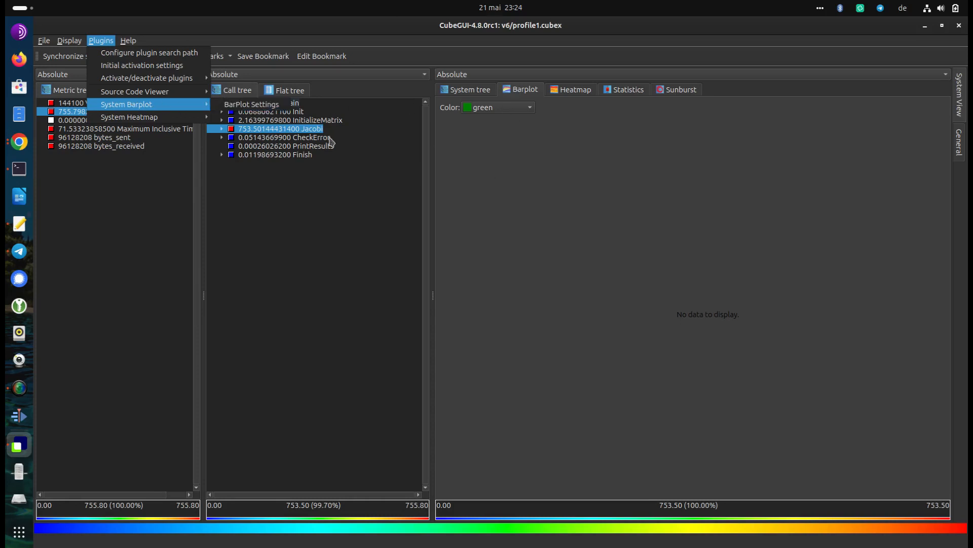
click(243, 106)
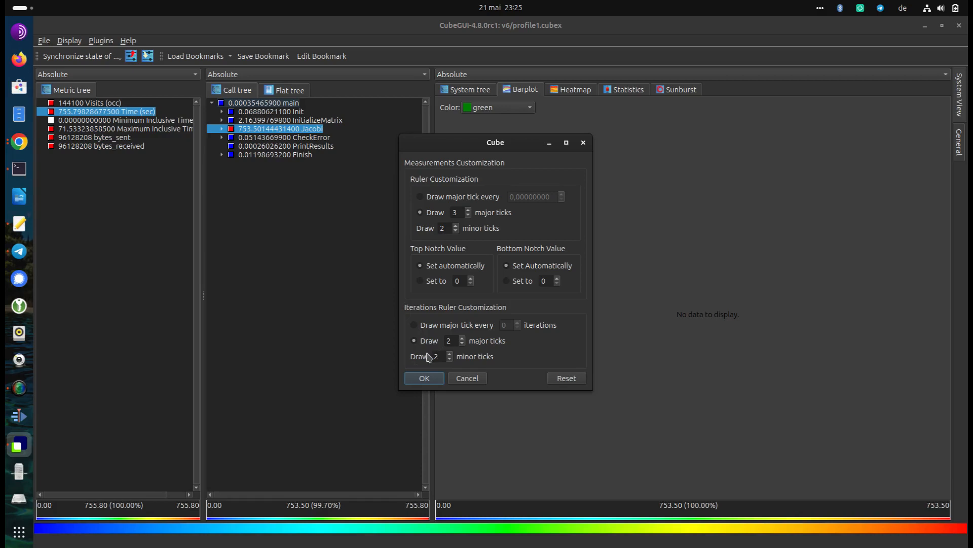
click(424, 378)
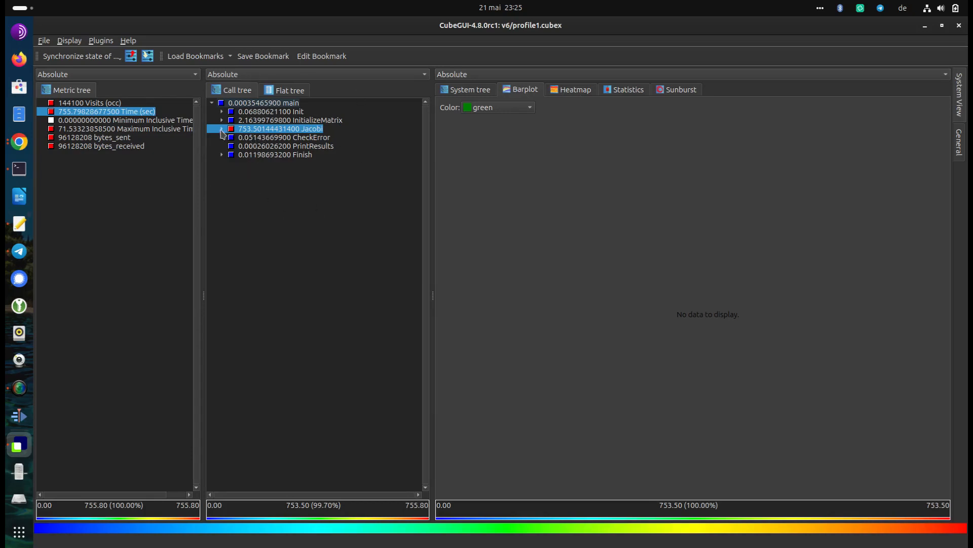
Check the loop-definition option offered for the Jacobi call path without applying it
right_click(287, 133)
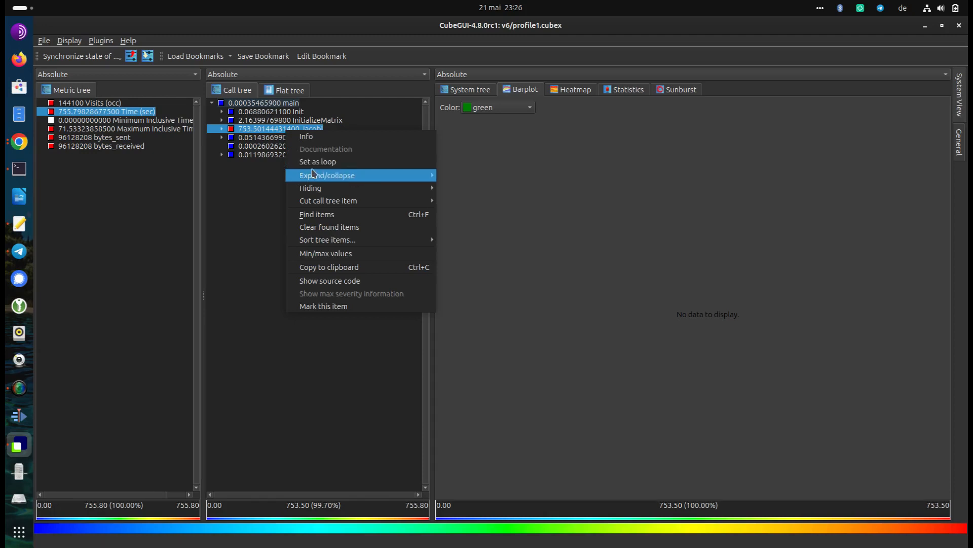
mouse_move(312, 173)
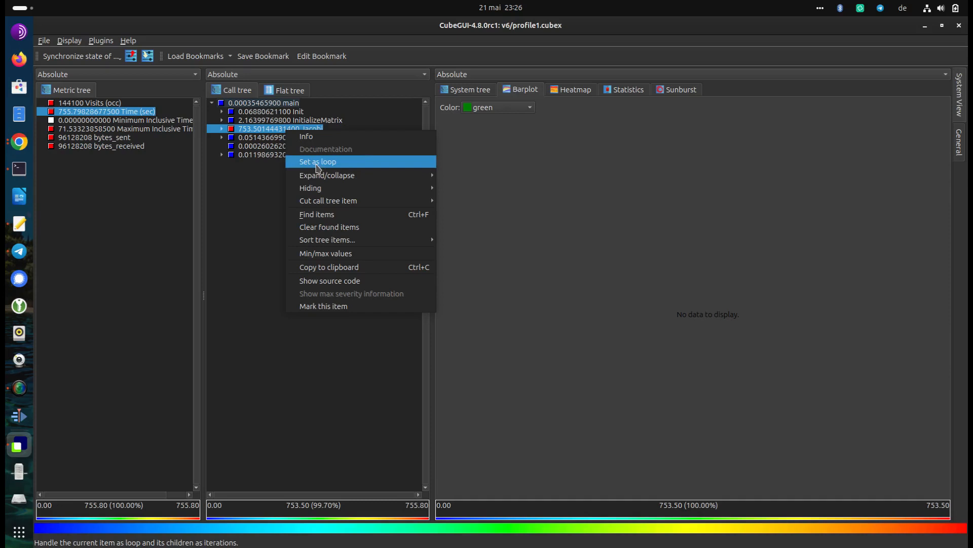
click(247, 188)
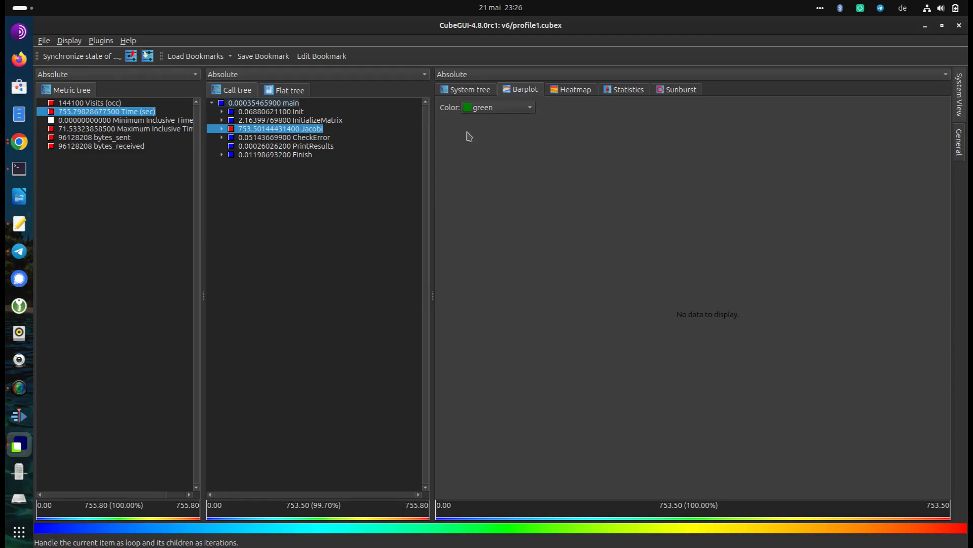
Examine the message log for plugin discovery, including the System Barplot entry, and for plugin activation messages
click(162, 543)
scroll(89, 511, up, 5)
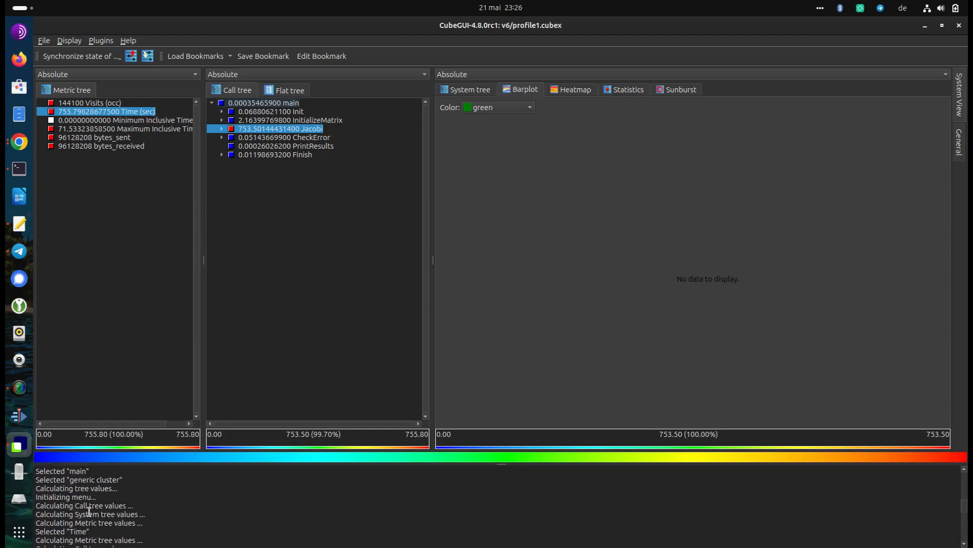
scroll(89, 511, up, 3)
scroll(89, 512, up, 3)
scroll(89, 511, down, 3)
scroll(87, 511, up, 4)
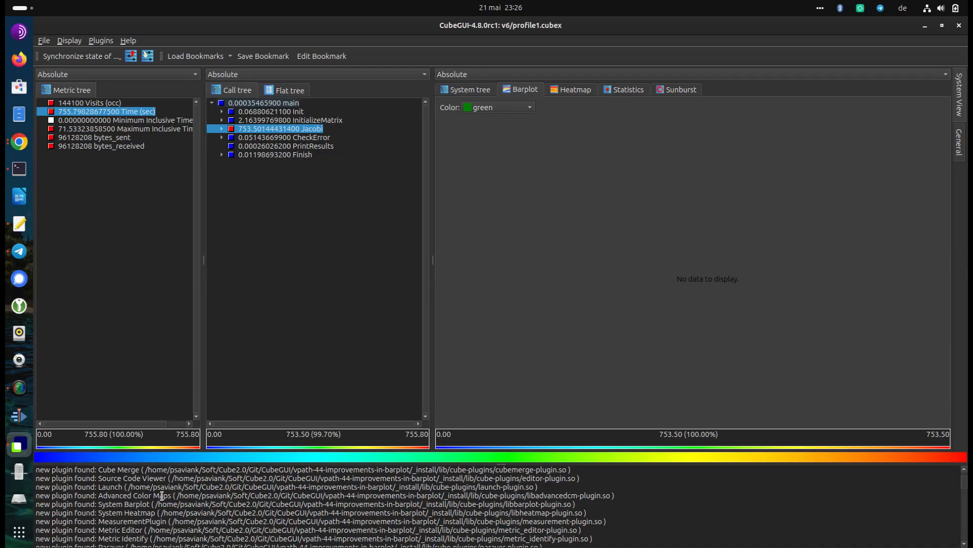
scroll(162, 496, up, 2)
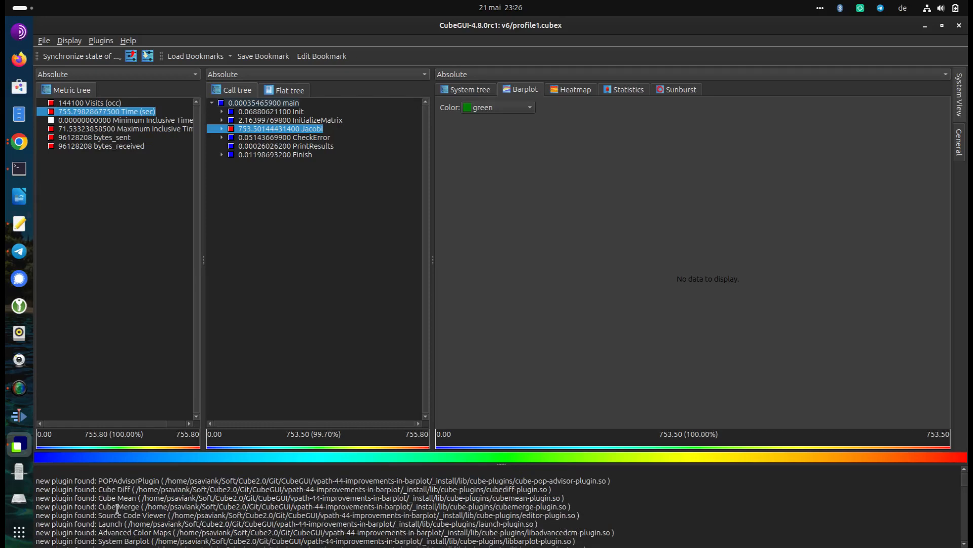
scroll(114, 514, down, 2)
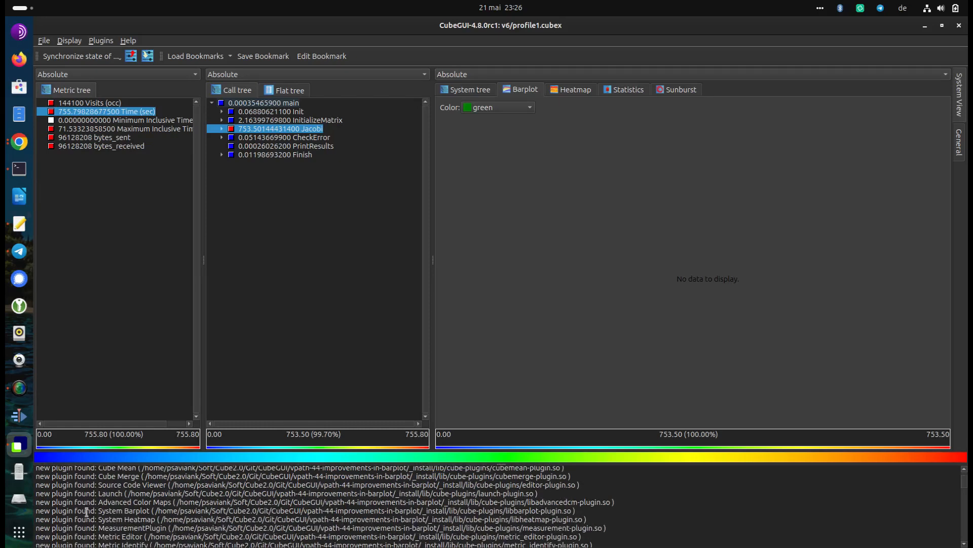
drag(48, 510, 313, 513)
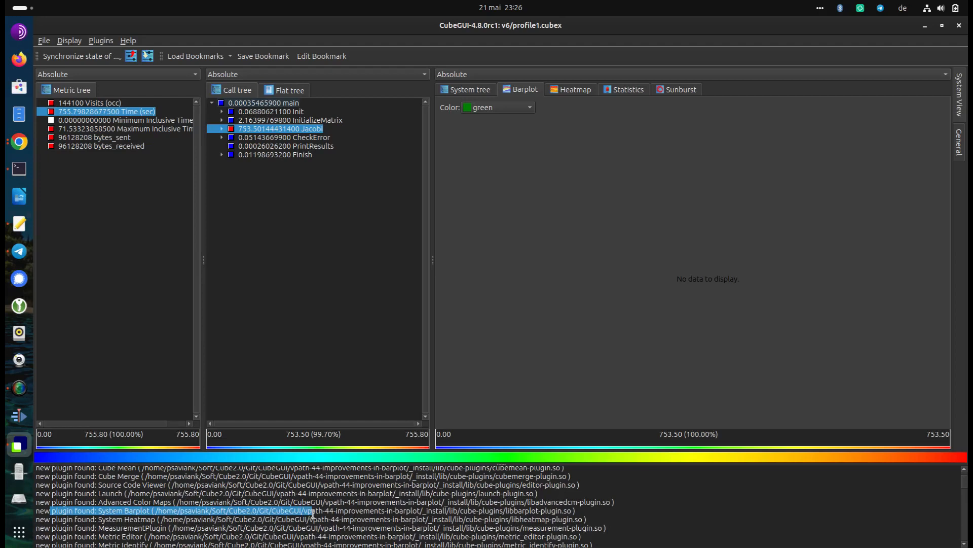
scroll(122, 504, up, 5)
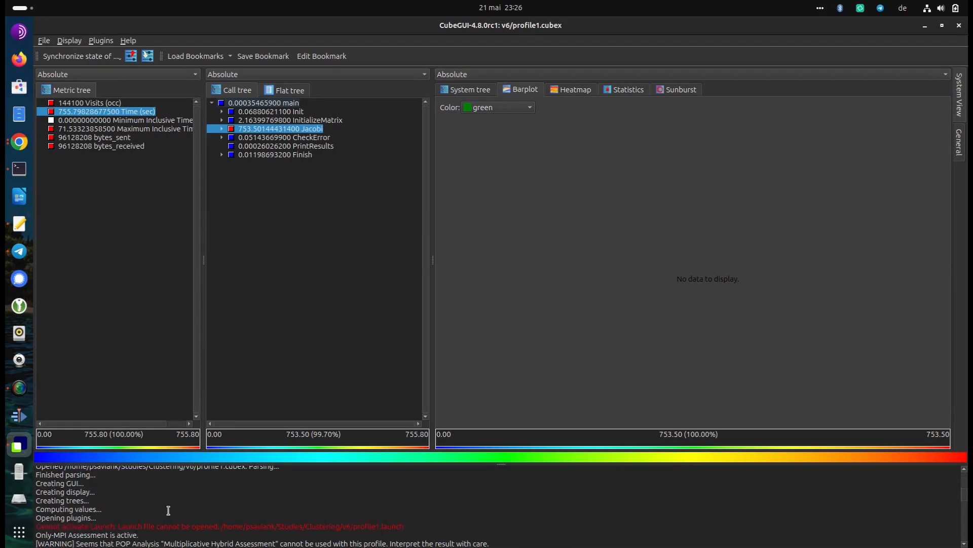
scroll(129, 498, down, 3)
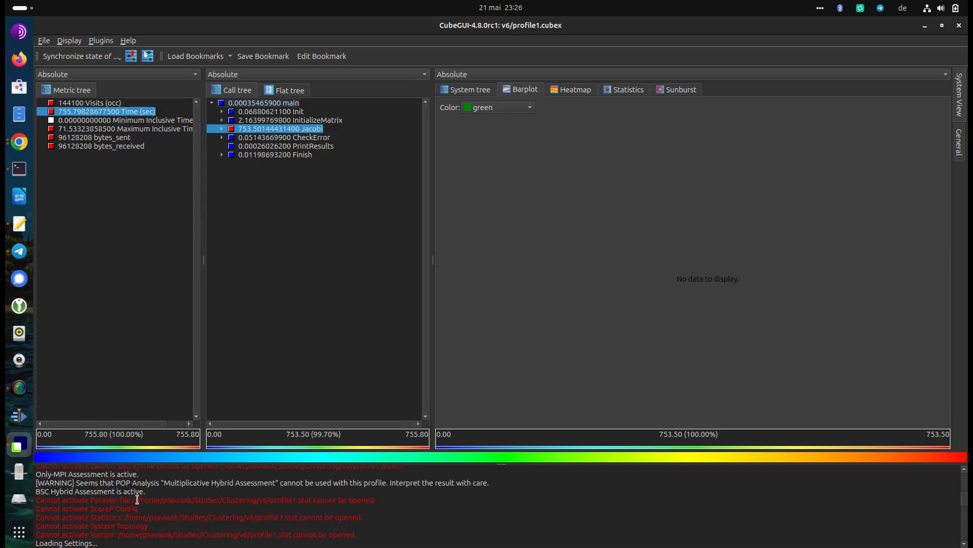
scroll(116, 504, up, 2)
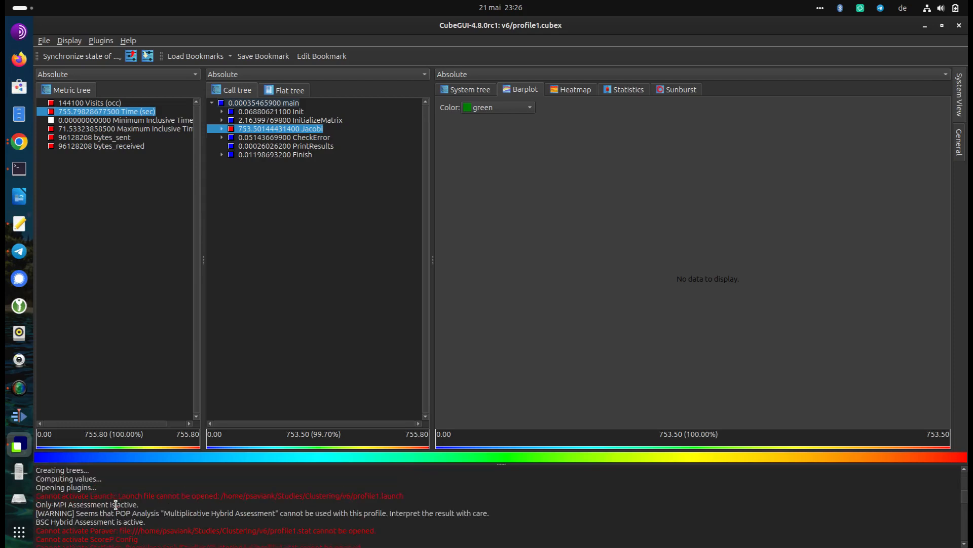
scroll(161, 521, down, 3)
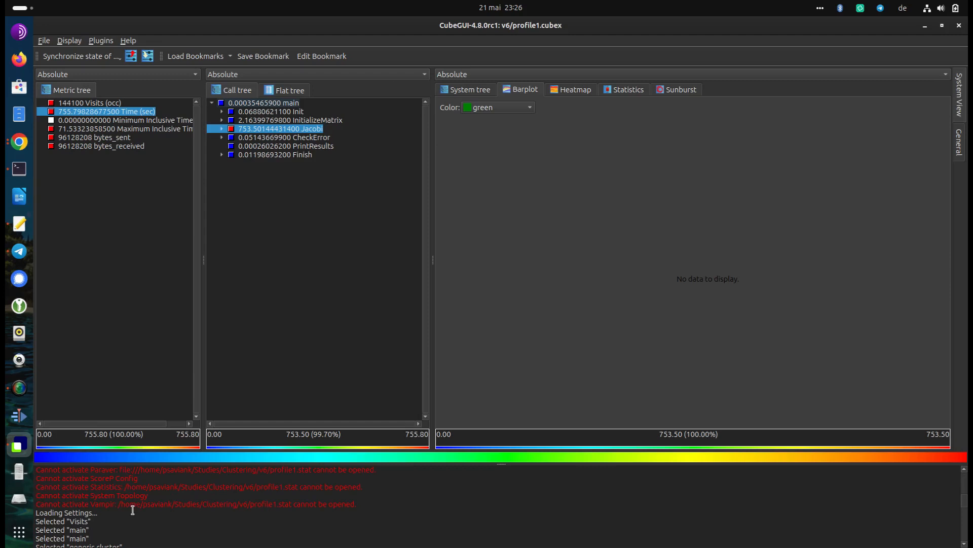
scroll(132, 509, down, 3)
scroll(131, 507, down, 5)
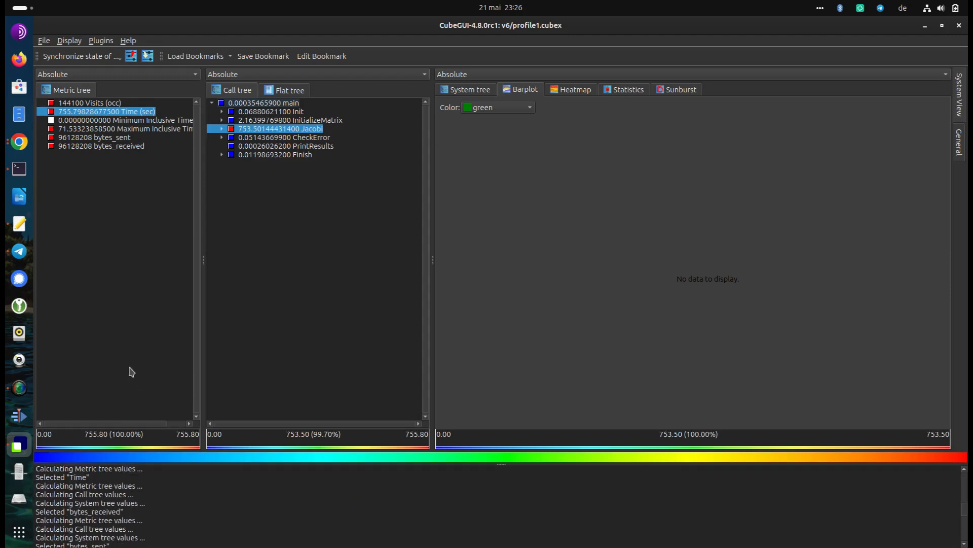
Review which plugins are enabled in the initial activation settings, including System Barplot, and cancel the dialog
click(98, 41)
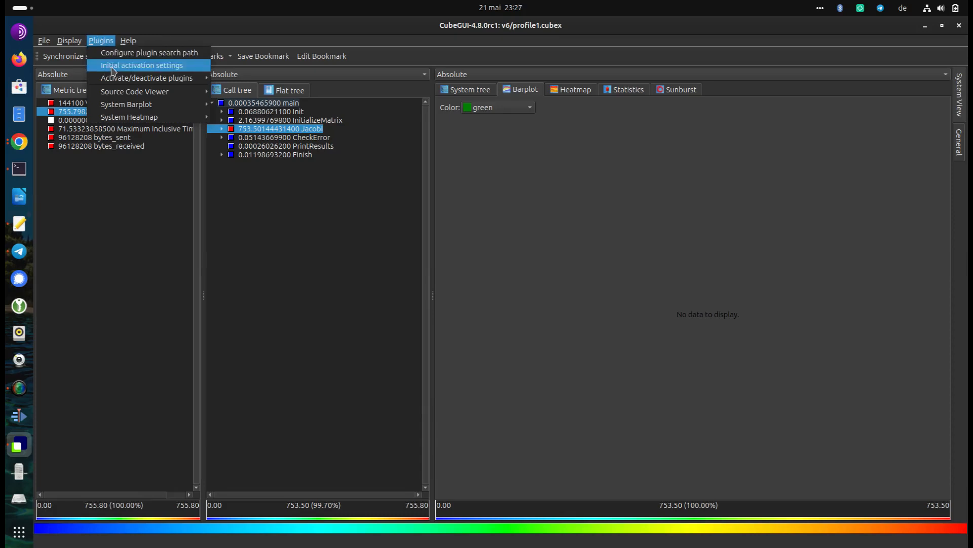
click(163, 72)
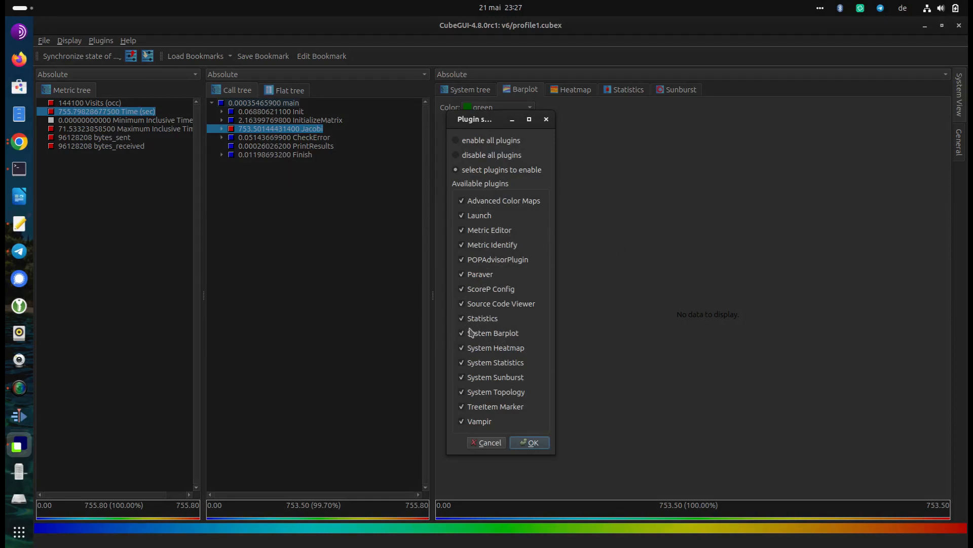
click(485, 443)
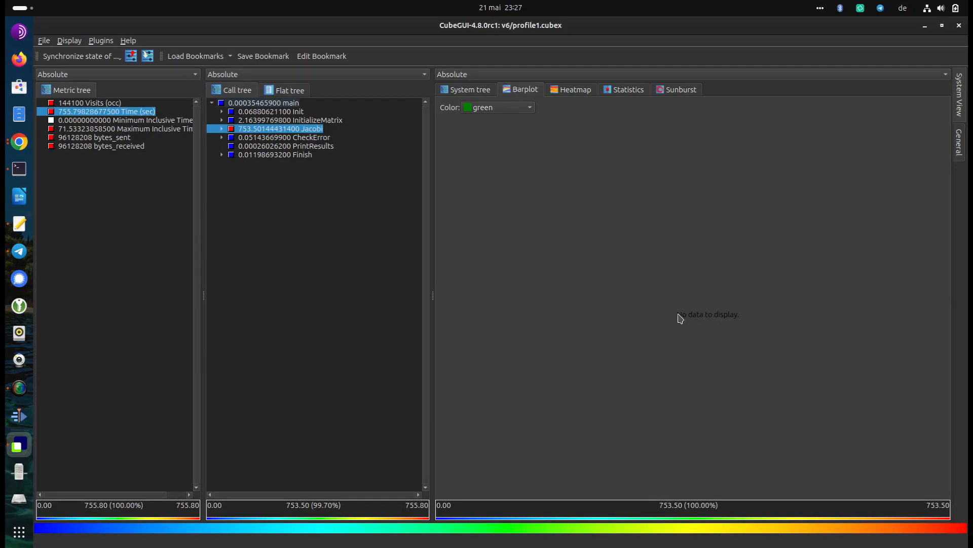
Expand the Jacobi call path and select main_loop to plot its iterations in the barplot
click(221, 129)
click(294, 139)
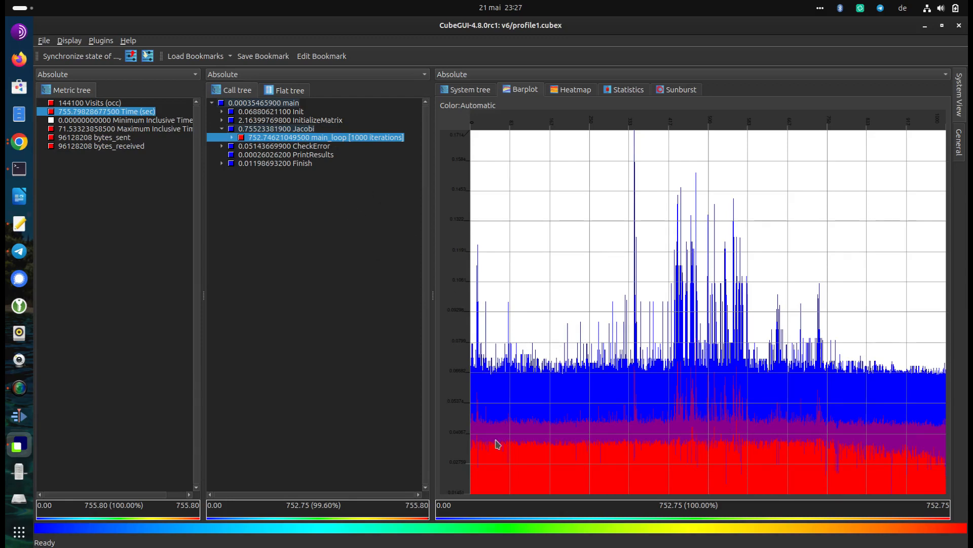
mouse_move(472, 427)
mouse_move(493, 373)
mouse_move(612, 305)
Expand the system tree down to the CPU threads of MPI Ranks 0 through 3
click(471, 91)
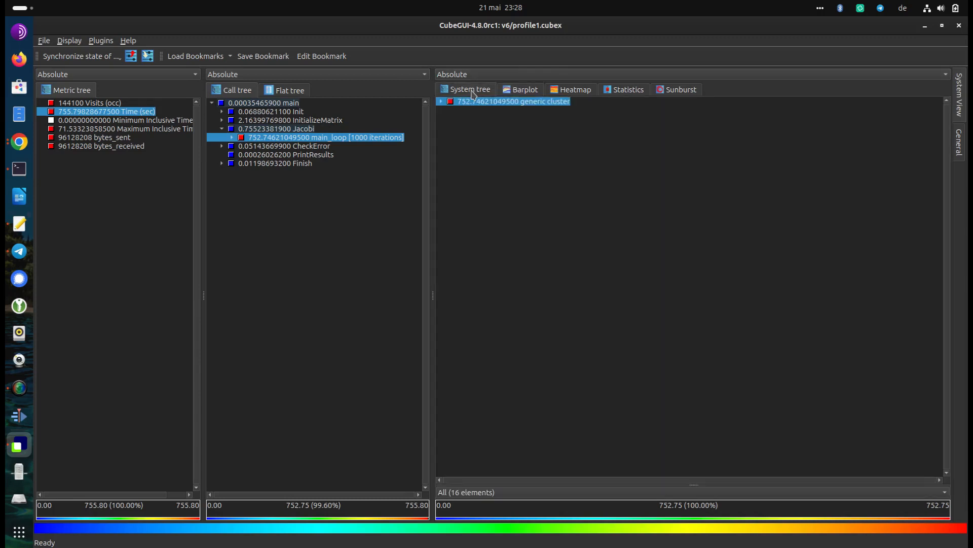
click(443, 103)
click(451, 111)
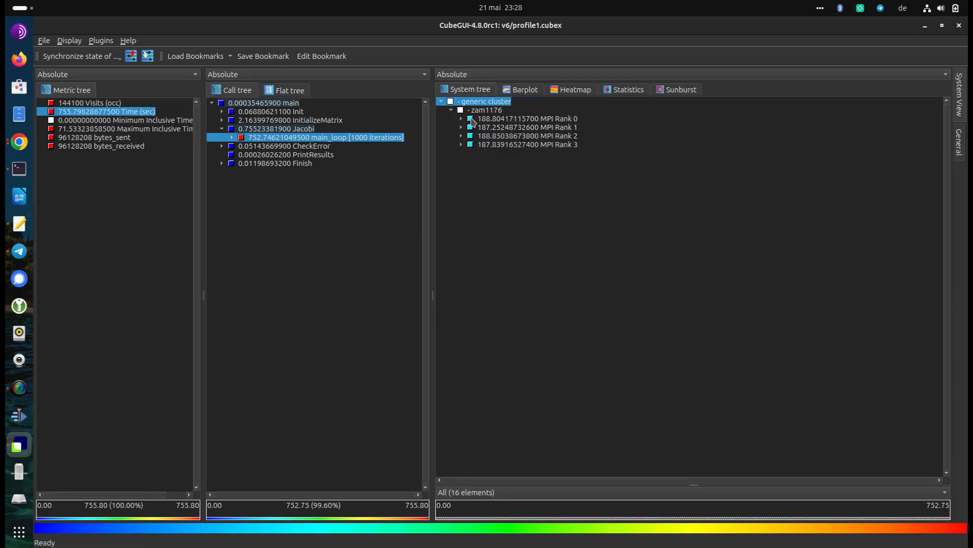
click(461, 119)
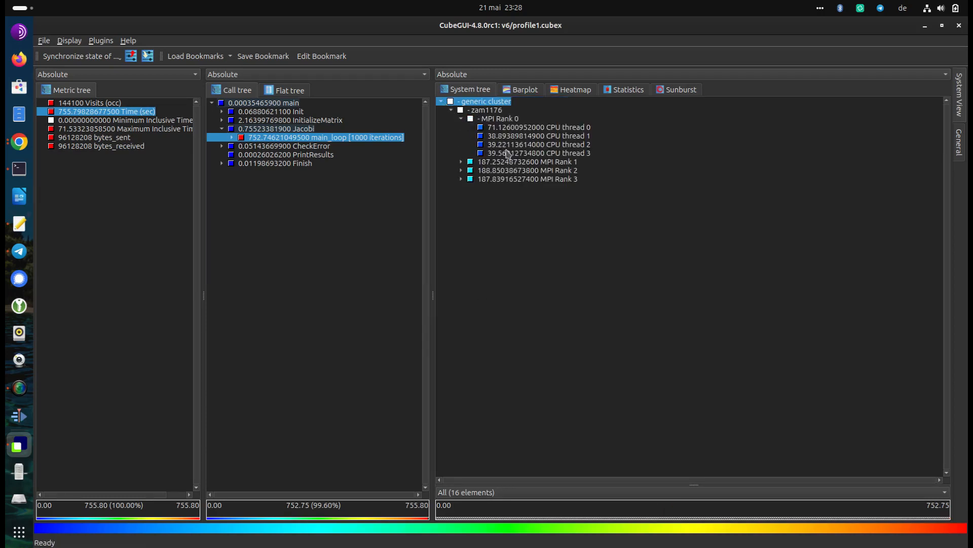
click(460, 161)
click(461, 205)
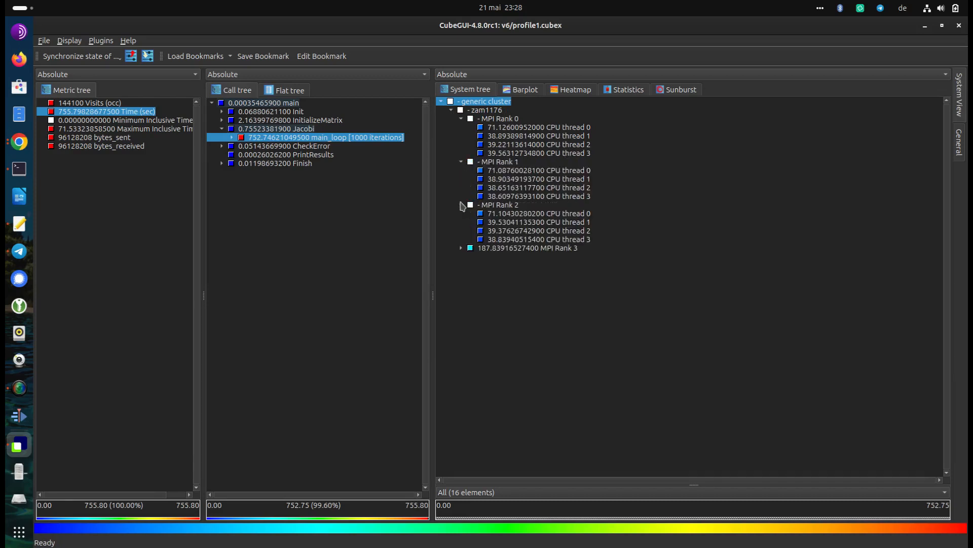
click(461, 248)
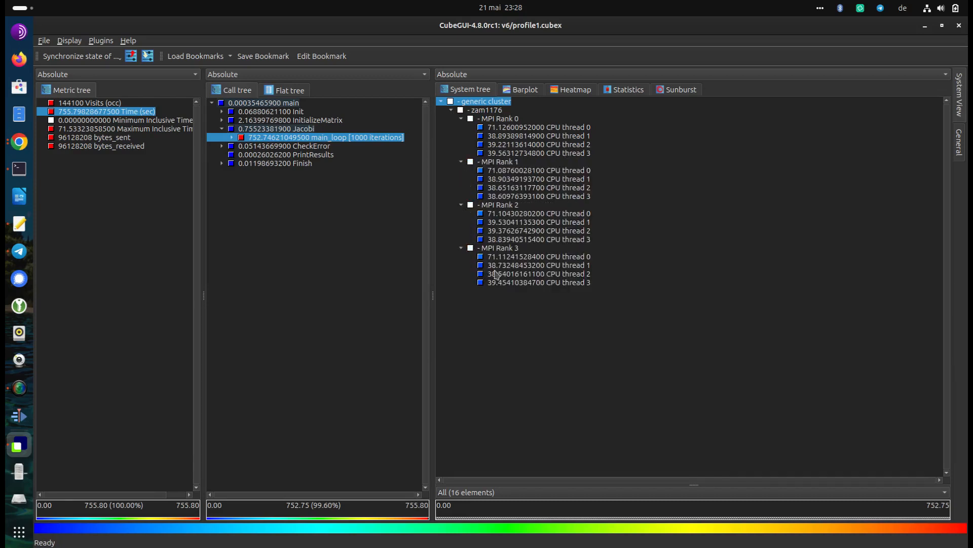
Return to the barplot and reselect main_loop after CheckError to examine its coloured per-iteration bands
click(525, 92)
click(325, 146)
click(324, 138)
mouse_move(613, 302)
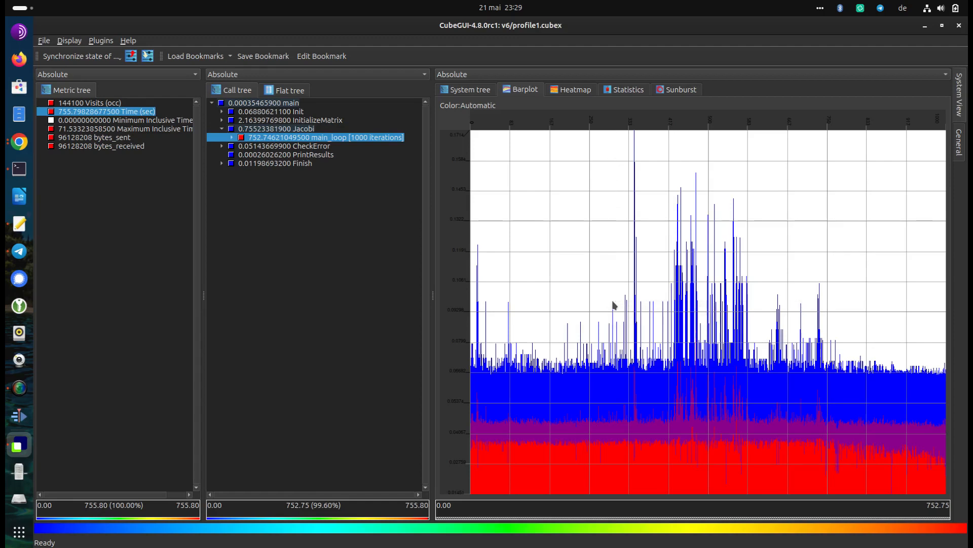
mouse_move(616, 447)
Compare the time values of CPU thread 0 across MPI Ranks 0 to 3 in the system tree
click(470, 92)
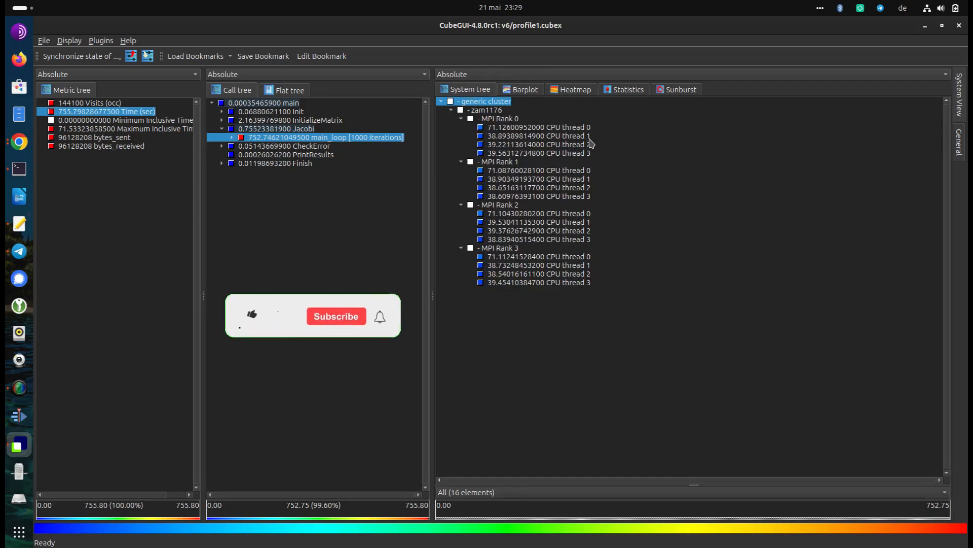
click(522, 127)
click(530, 171)
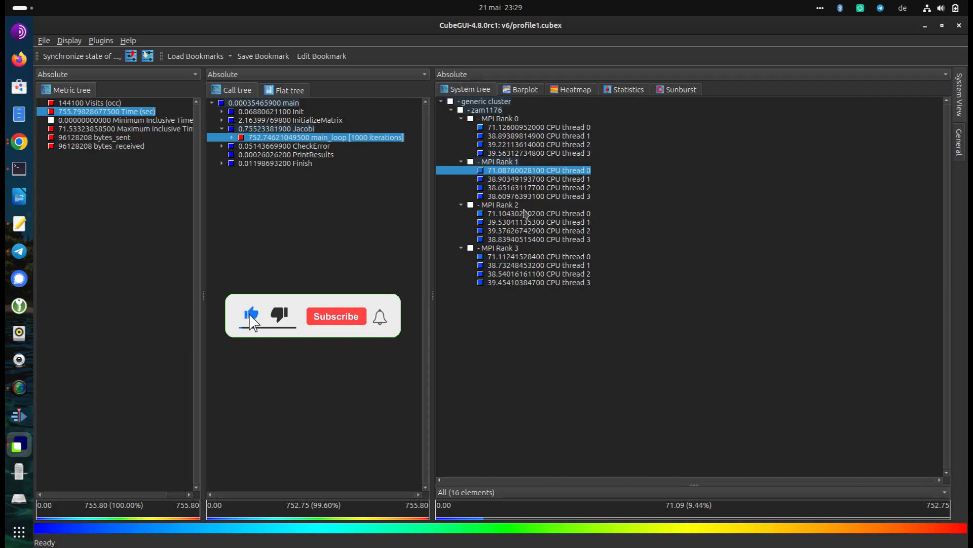
click(514, 213)
click(504, 256)
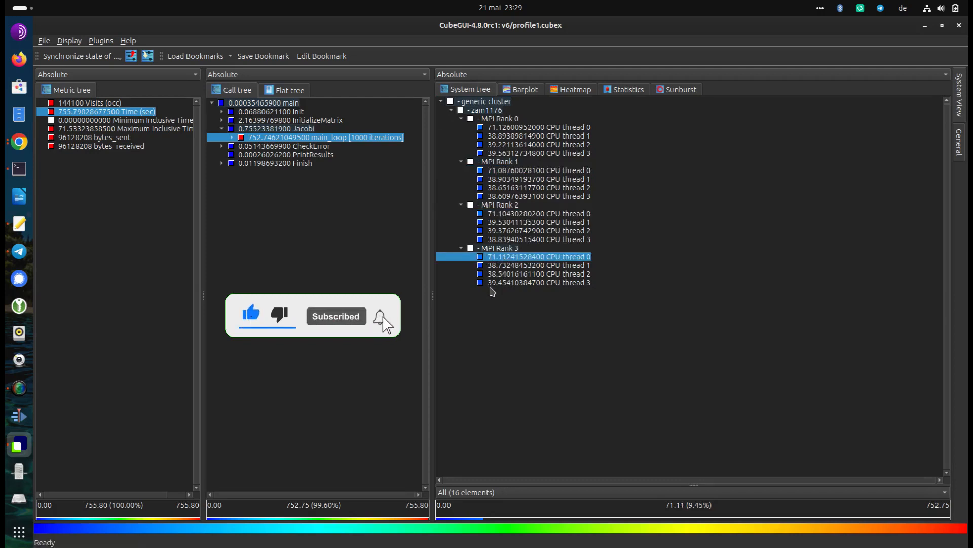
click(499, 214)
click(505, 171)
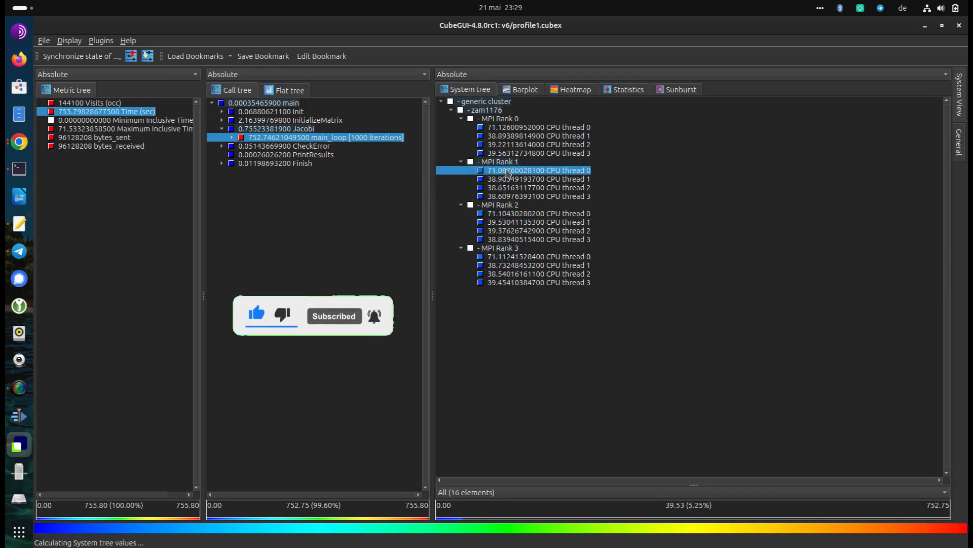
click(508, 127)
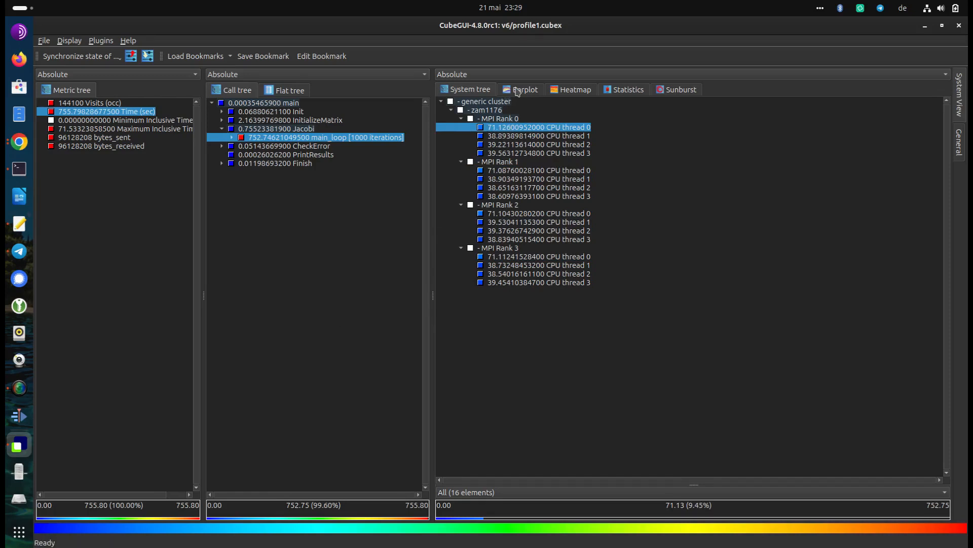
Redraw the main_loop barplot by reselecting the loop, and read the iteration and value at its tallest peaks
click(517, 91)
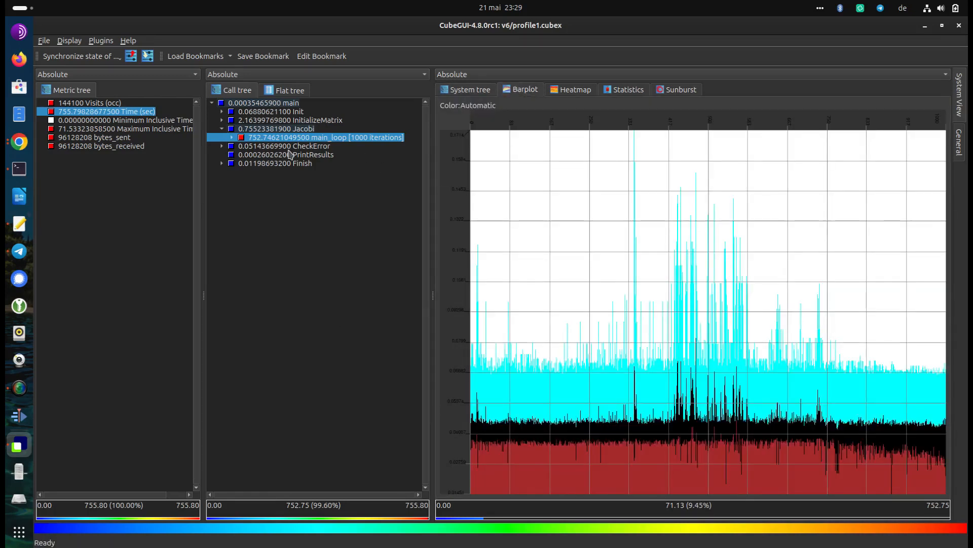
click(294, 145)
click(293, 138)
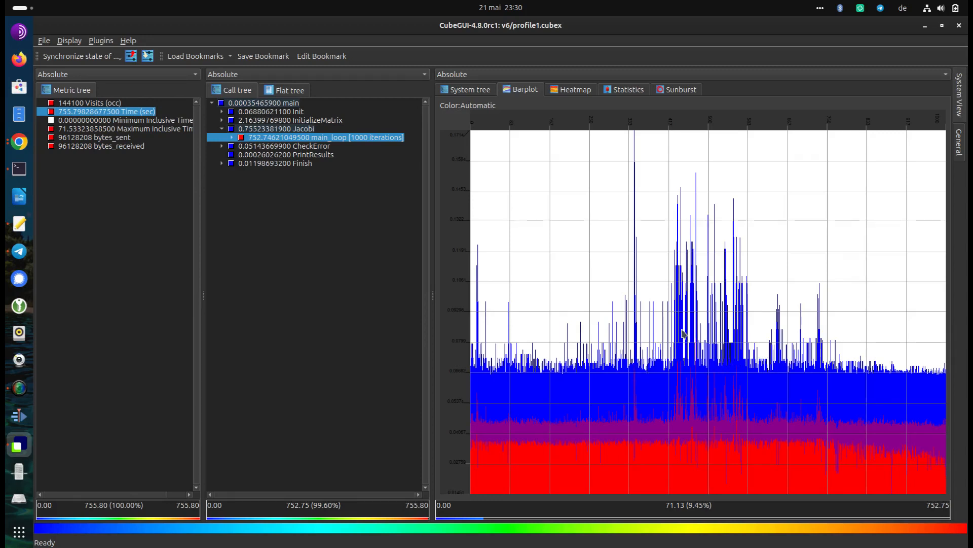
mouse_move(635, 166)
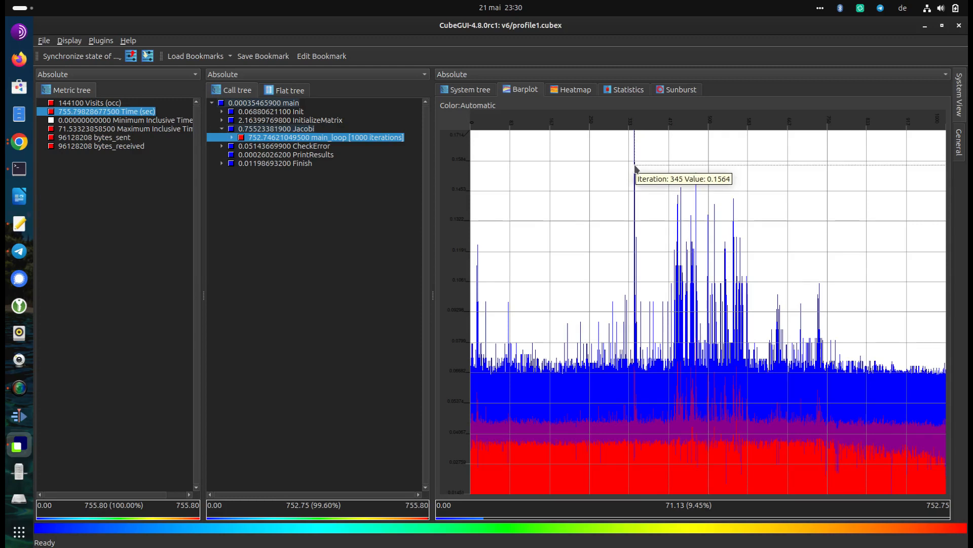
mouse_move(679, 208)
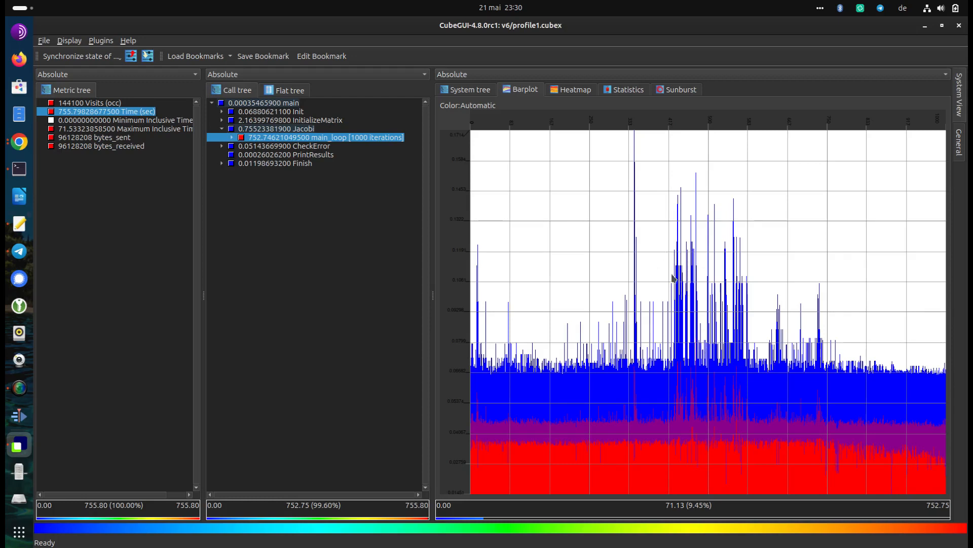
mouse_move(676, 303)
Expand main_loop and show its individual iterations in the call tree
click(231, 138)
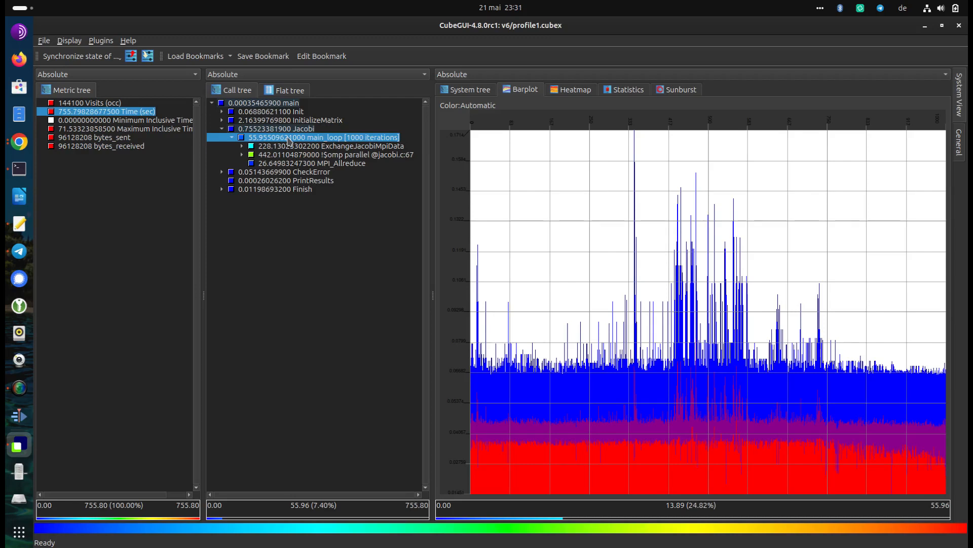
right_click(289, 141)
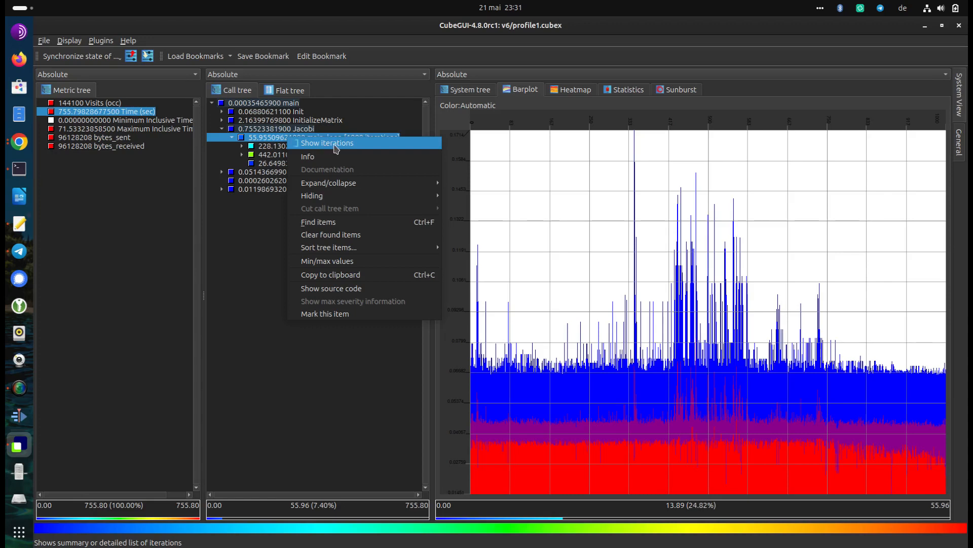
click(273, 142)
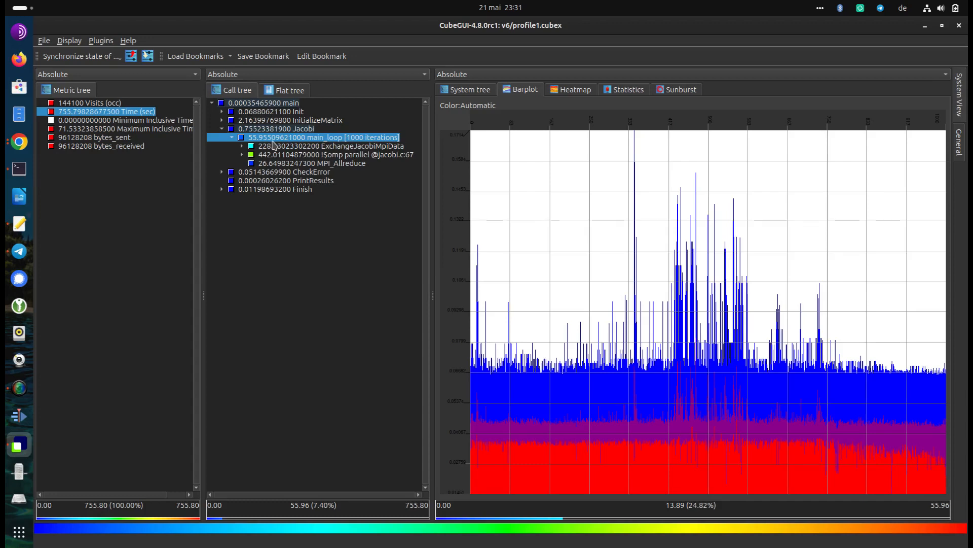
right_click(268, 142)
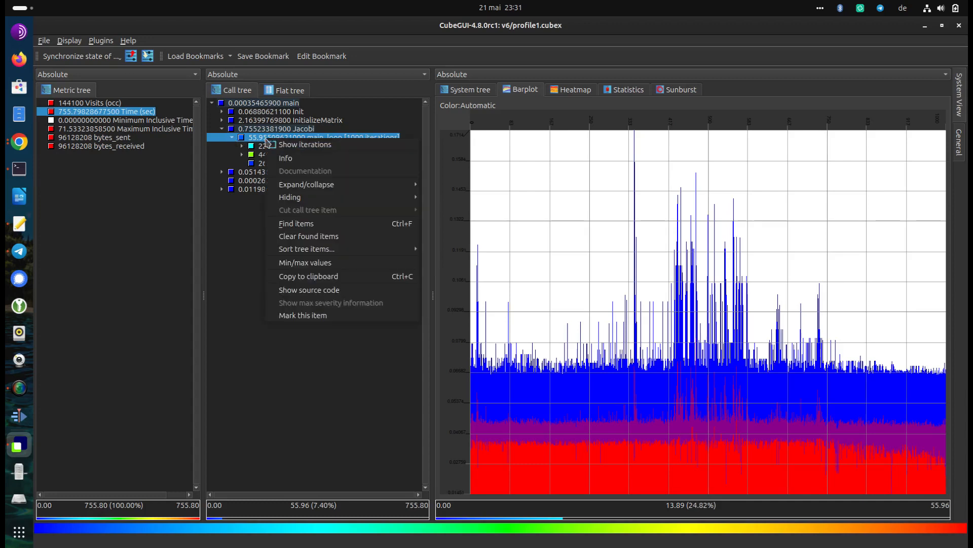
click(275, 147)
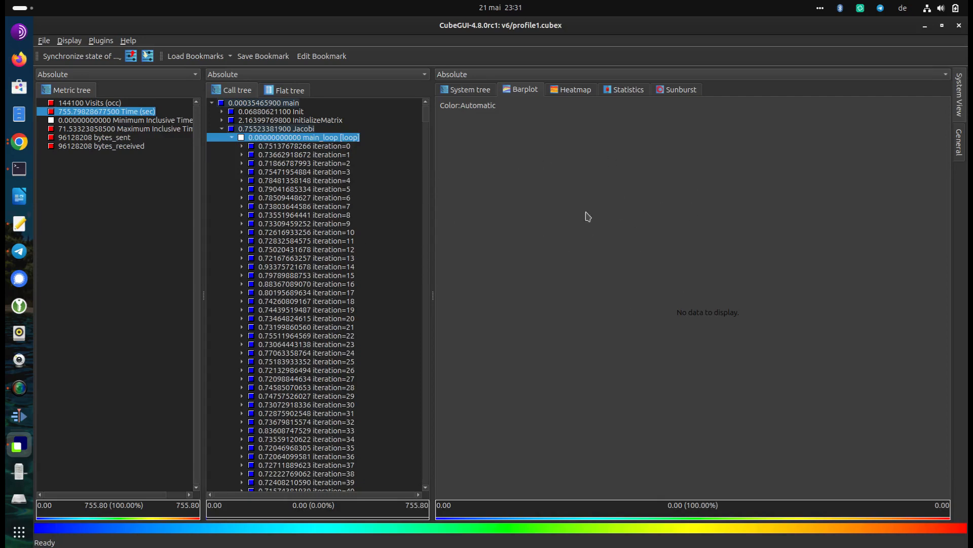
Locate and select iteration 345 under main_loop in the call tree
click(300, 207)
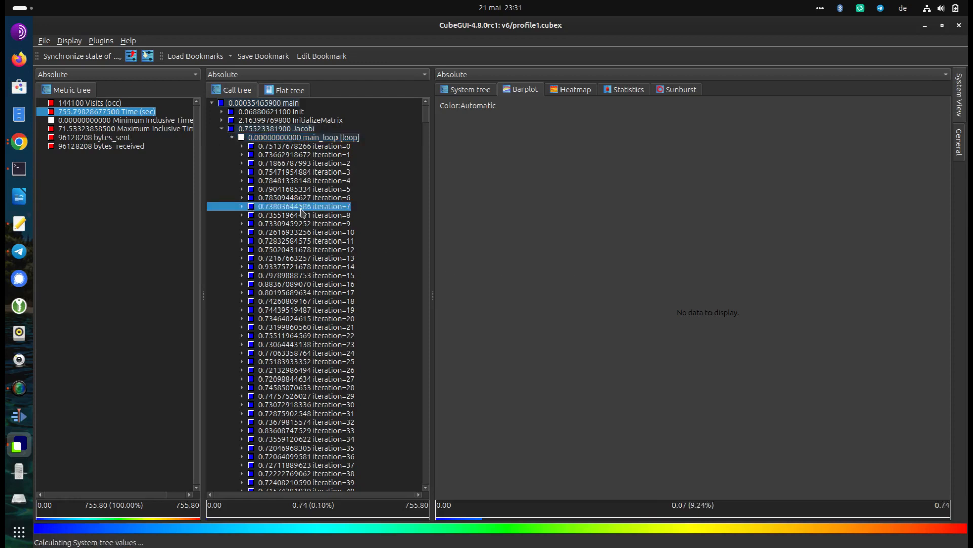
click(310, 275)
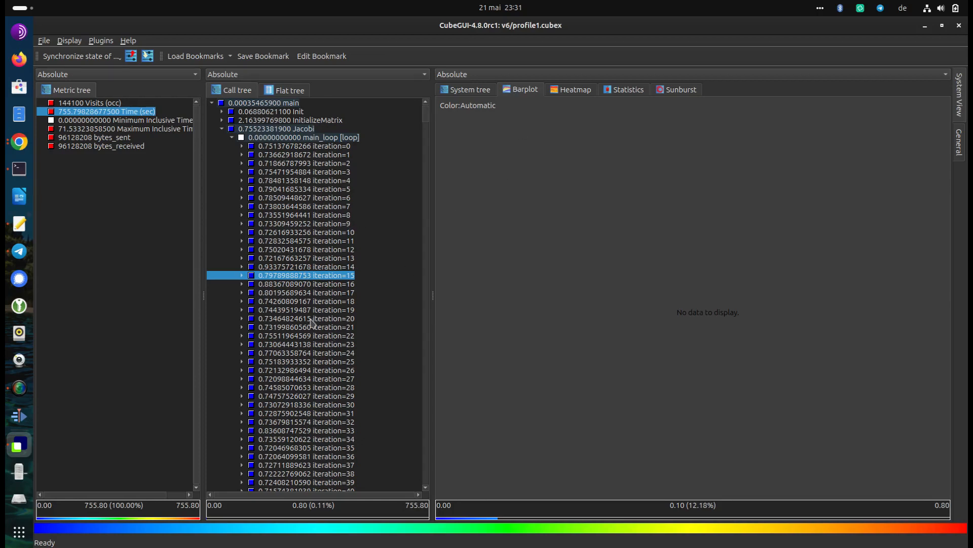
scroll(296, 288, down, 20)
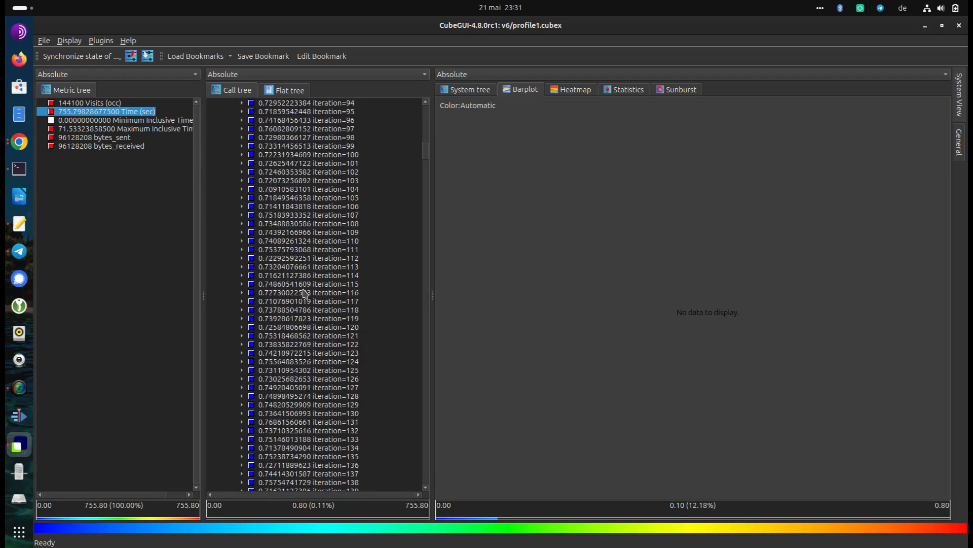
scroll(304, 296, down, 20)
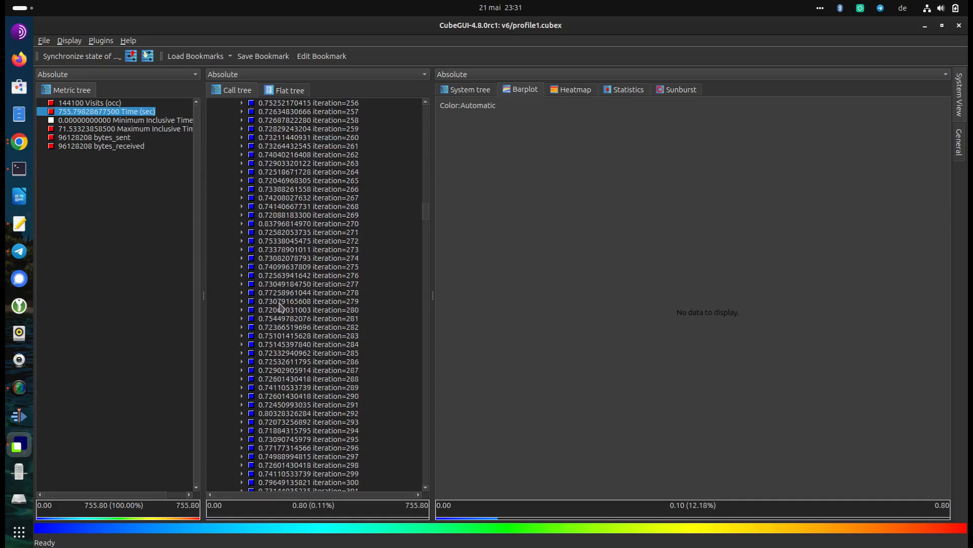
scroll(280, 315, up, 6)
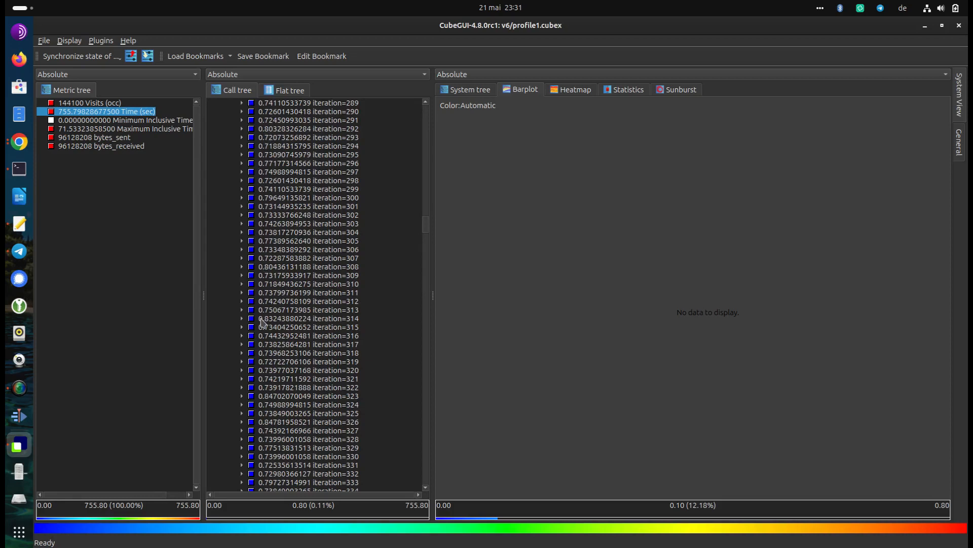
scroll(260, 374, down, 5)
scroll(260, 372, down, 3)
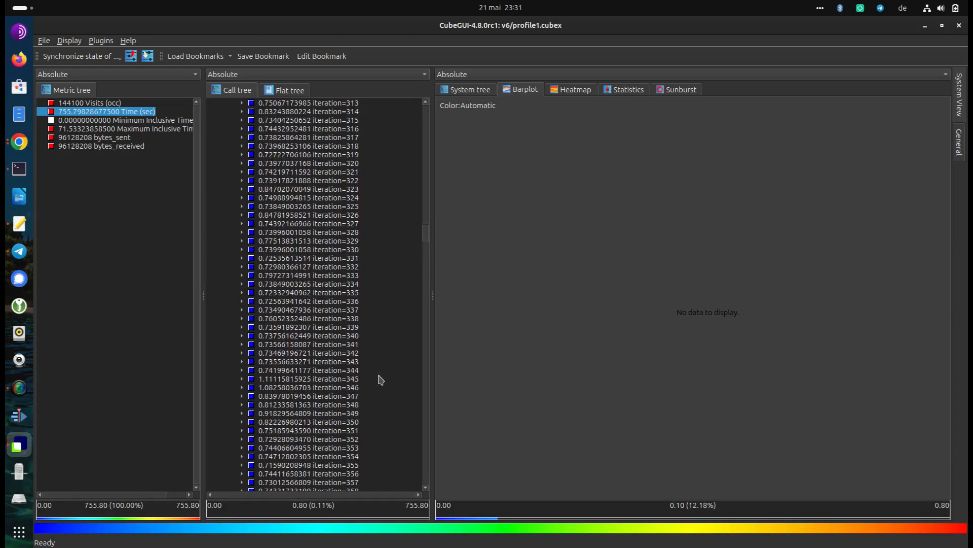
click(284, 370)
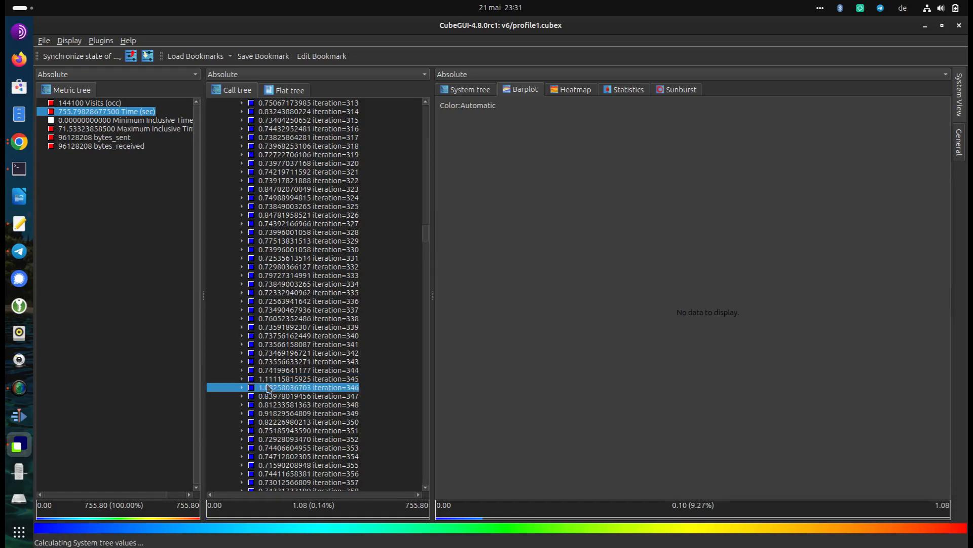
key(Up)
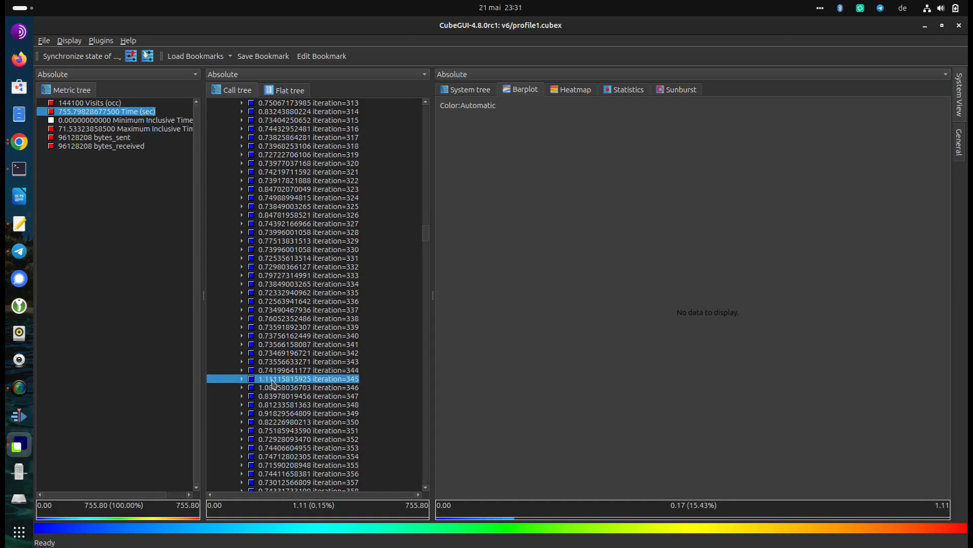
scroll(276, 388, down, 2)
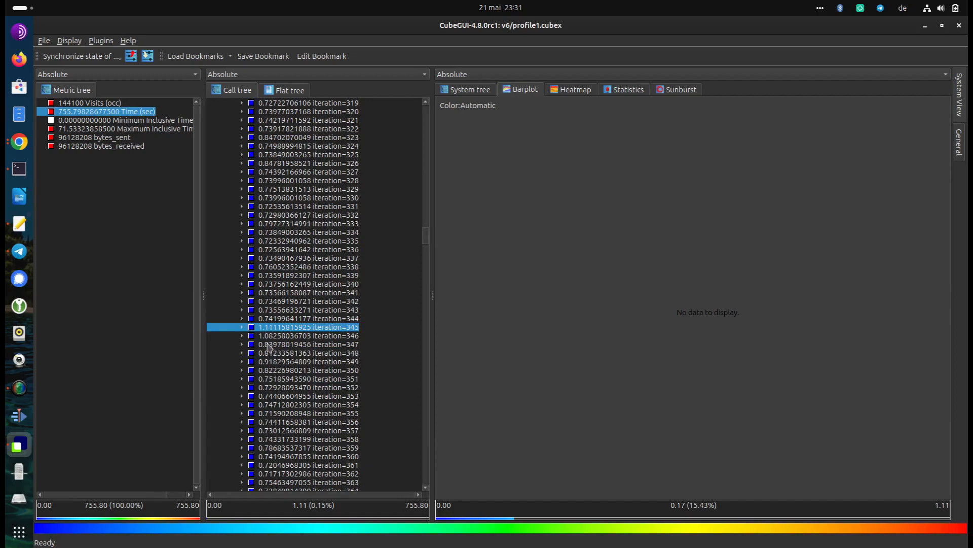
Compare the per-thread times of iterations 345 and 344 in the system tree
click(463, 90)
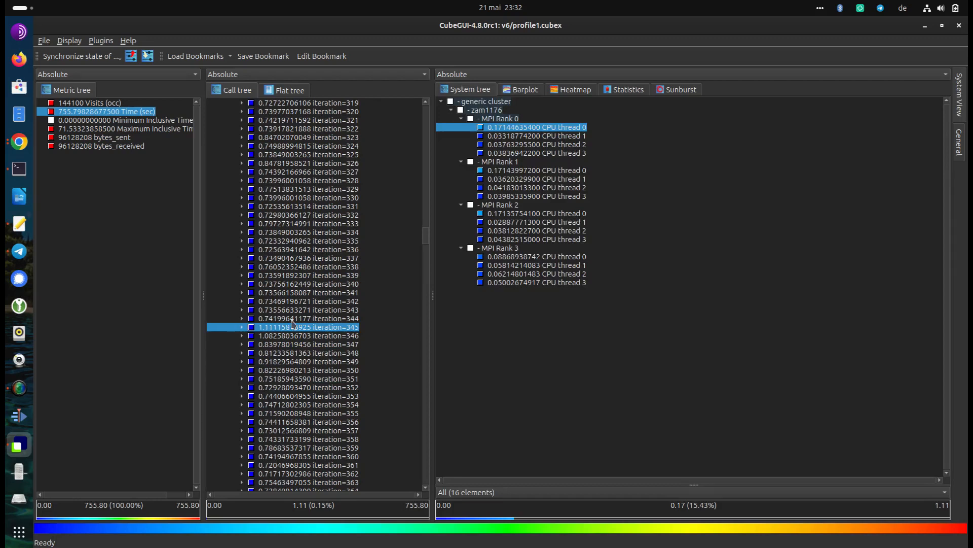
click(345, 320)
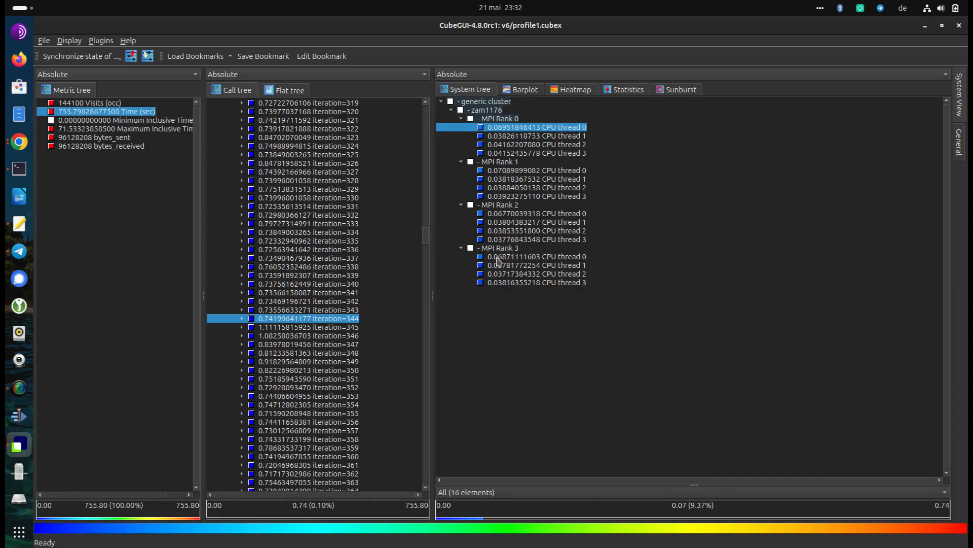
click(292, 329)
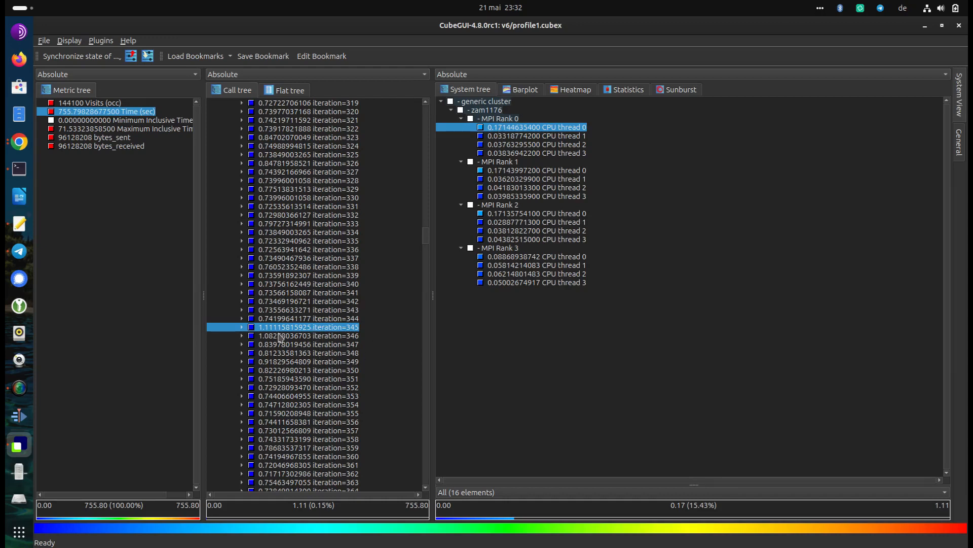
Expand iterations 344 and 345 in the call tree and compare their own per-thread times
click(242, 318)
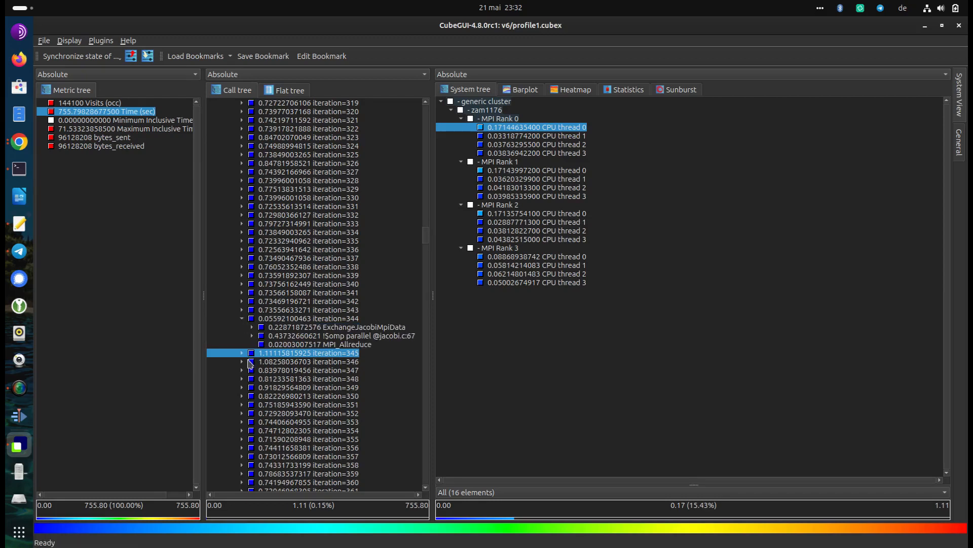
click(242, 353)
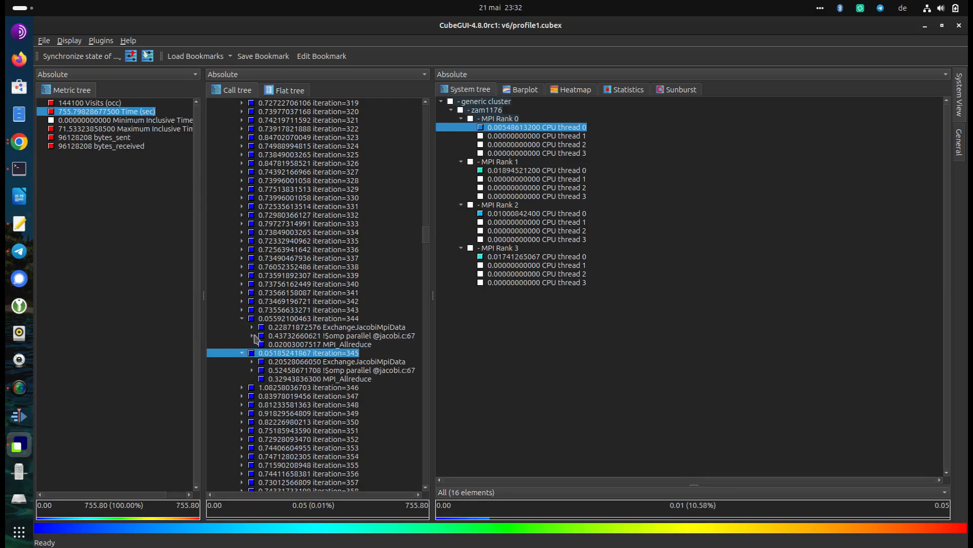
click(272, 319)
click(277, 355)
click(275, 319)
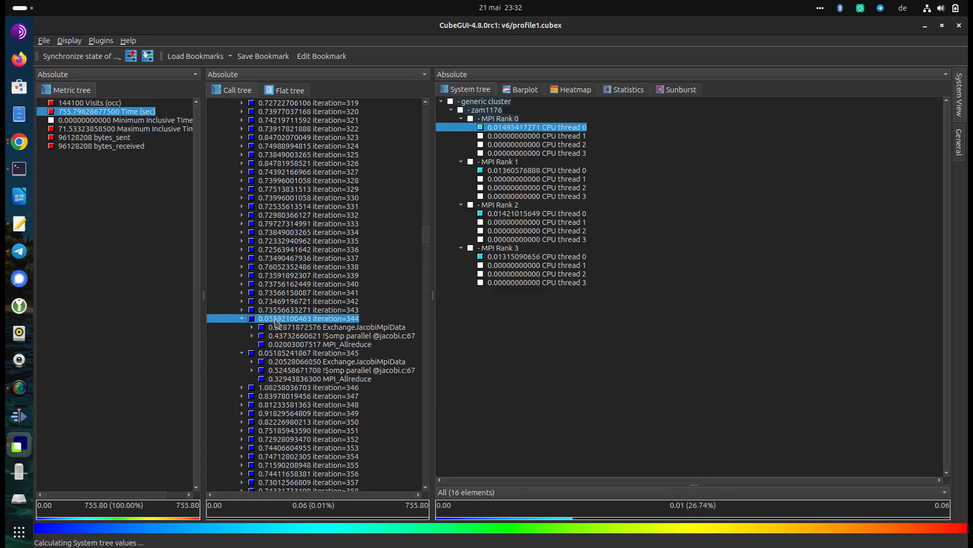
click(272, 354)
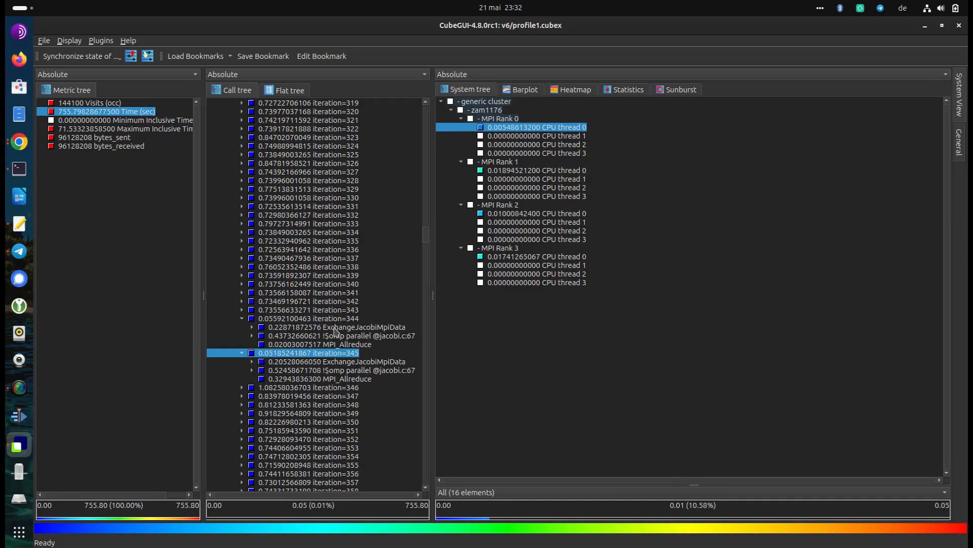
Expand iterations 346 and 347, and compare the per-thread ExchangeJacobiMpiData times across iterations 344 to 347
click(333, 328)
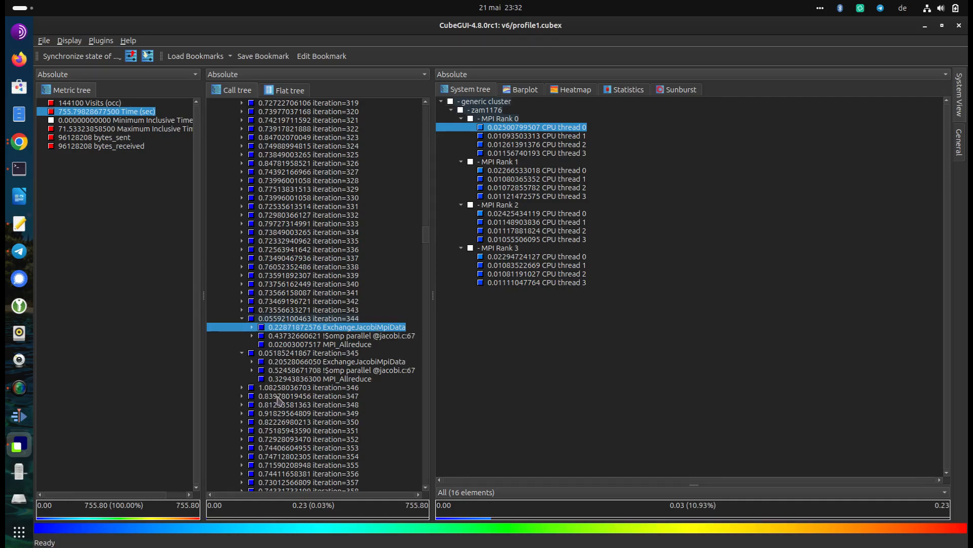
click(243, 395)
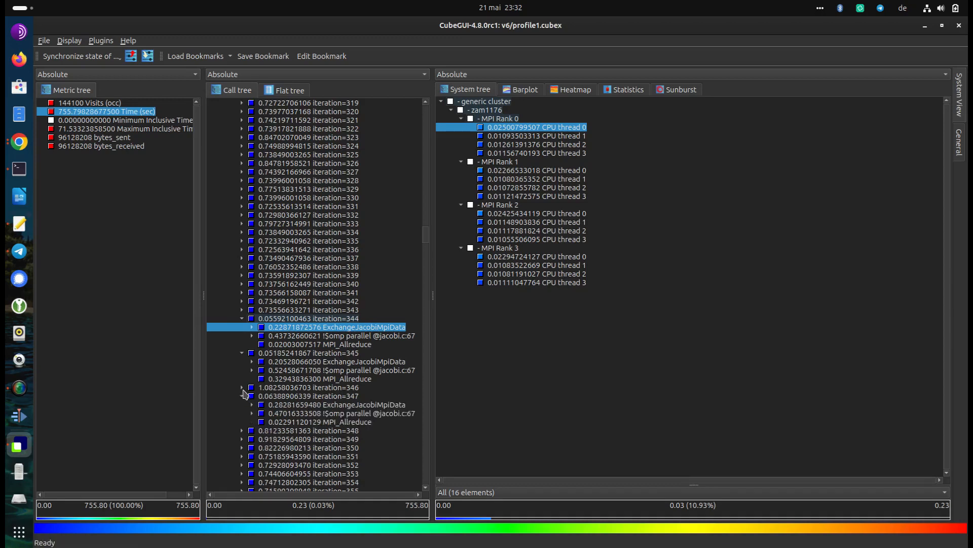
click(243, 387)
click(279, 396)
click(287, 430)
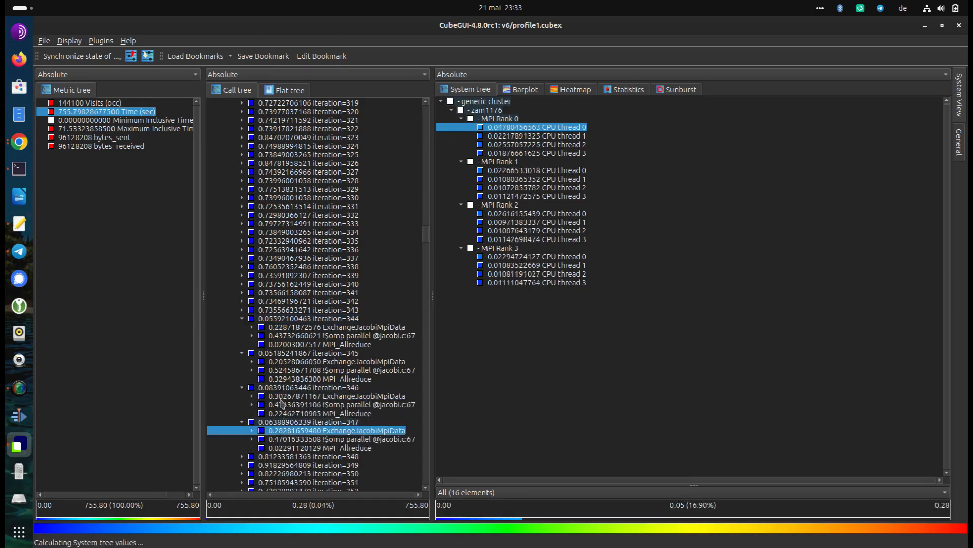
click(280, 361)
click(278, 329)
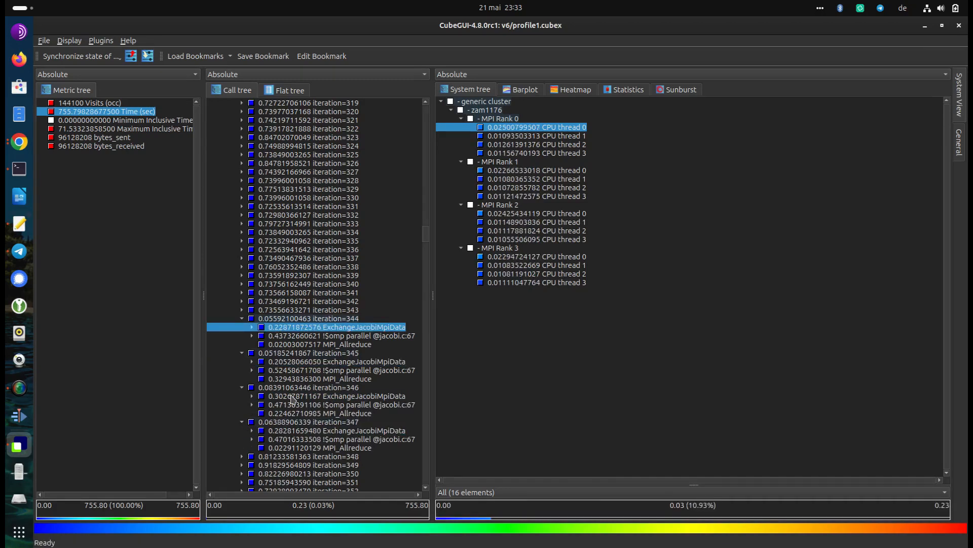
click(300, 336)
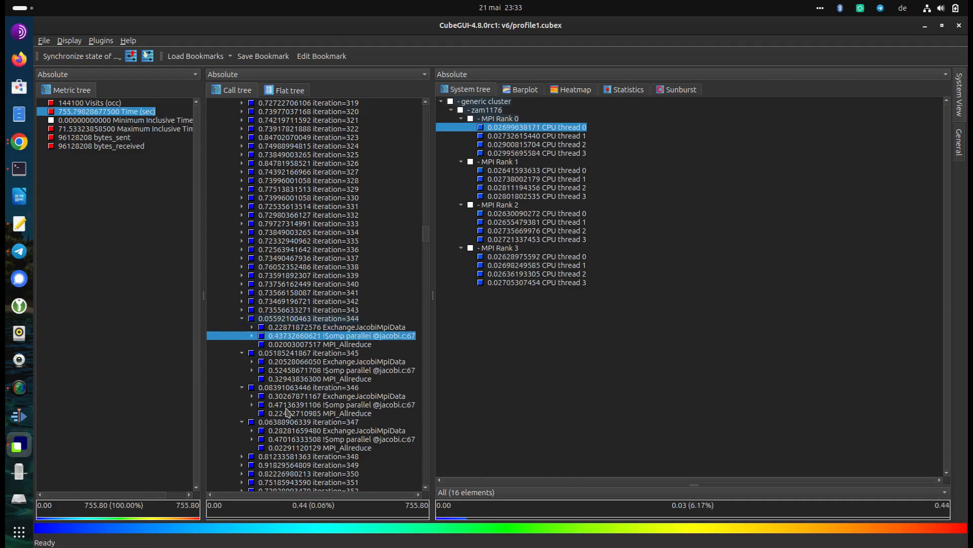
click(287, 373)
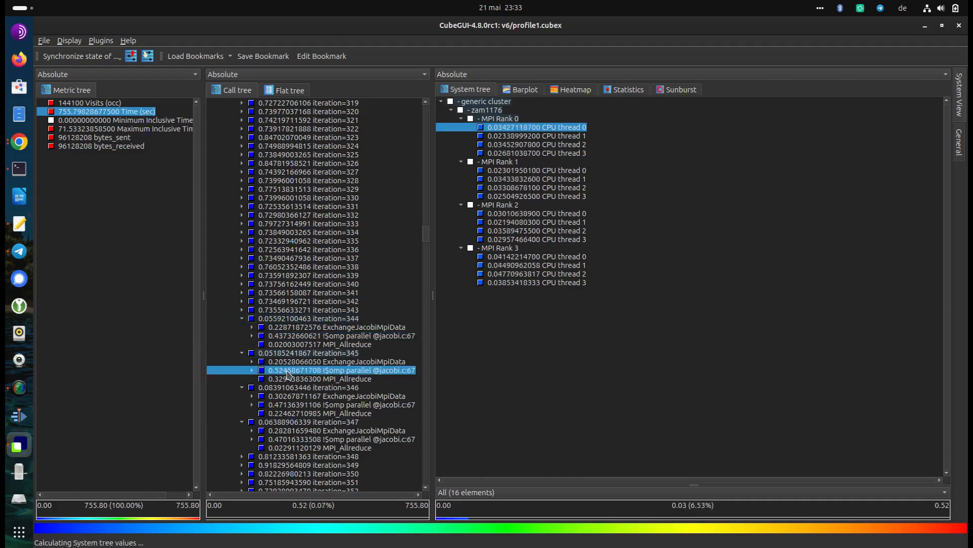
click(282, 404)
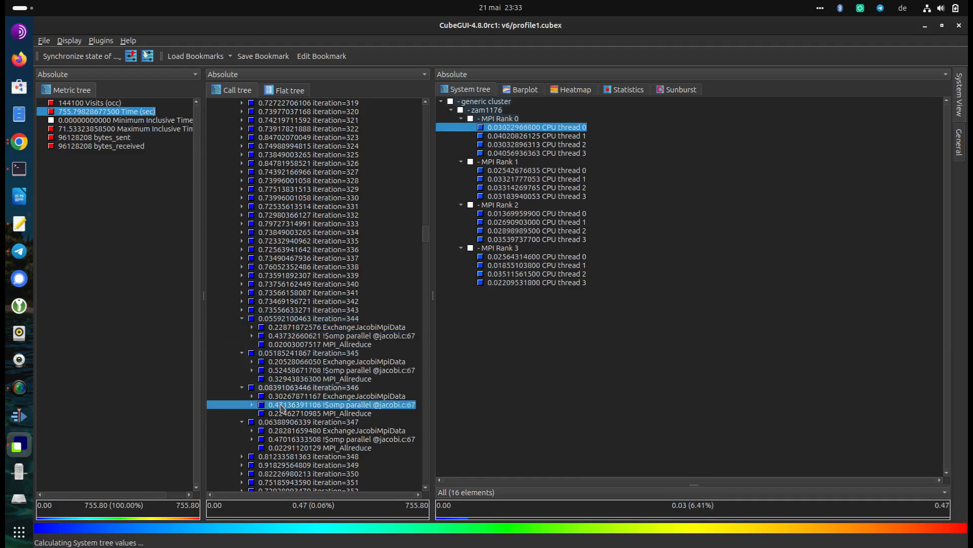
click(292, 439)
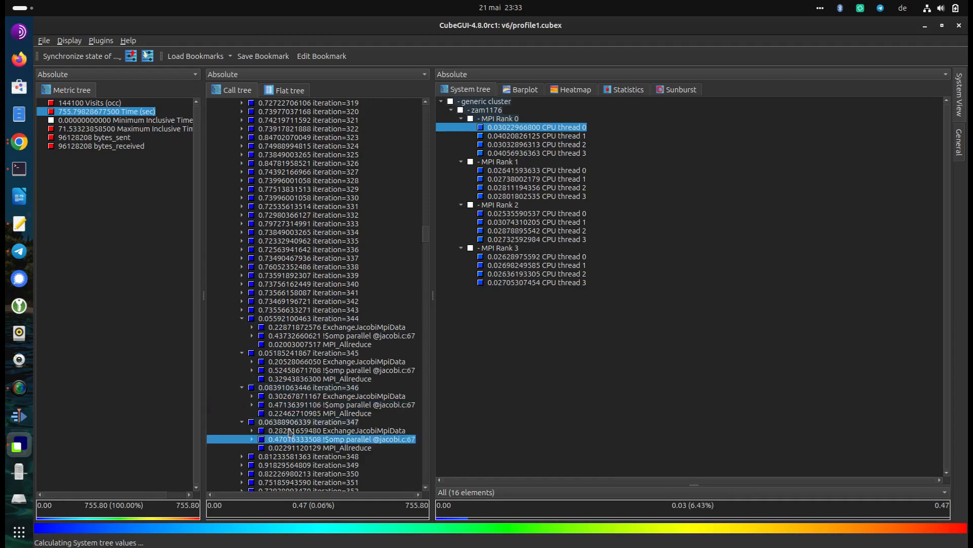
Compare the per-thread MPI_Allreduce times across iterations 344 to 347
click(300, 345)
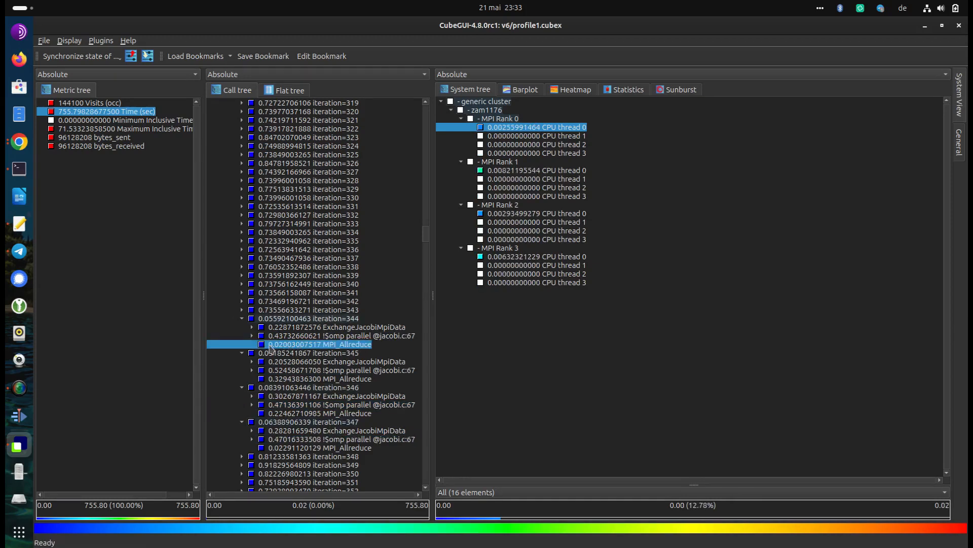
click(289, 380)
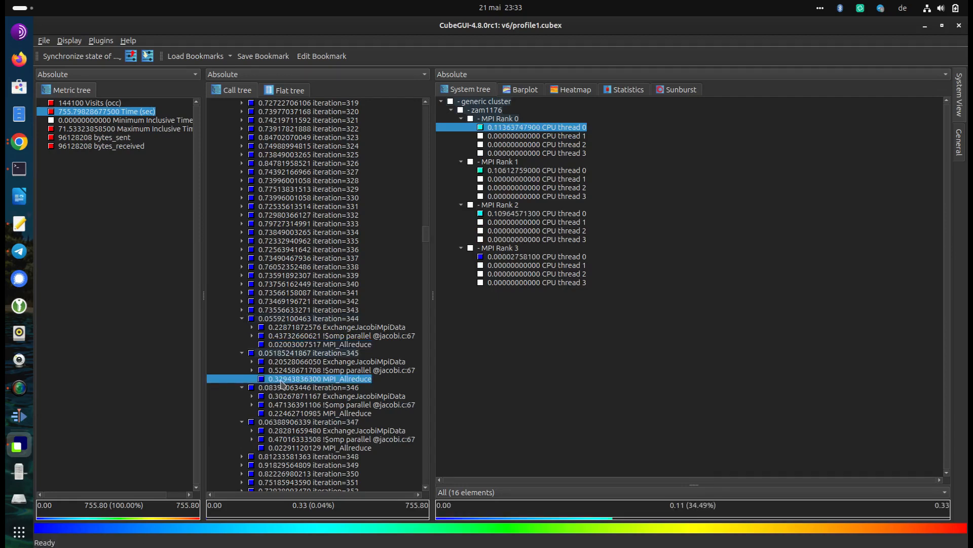
click(280, 415)
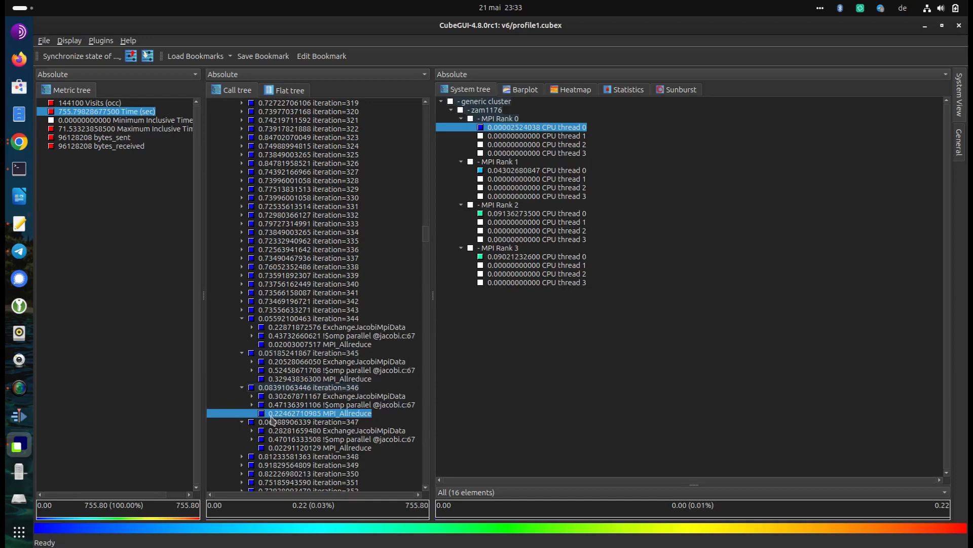
click(279, 449)
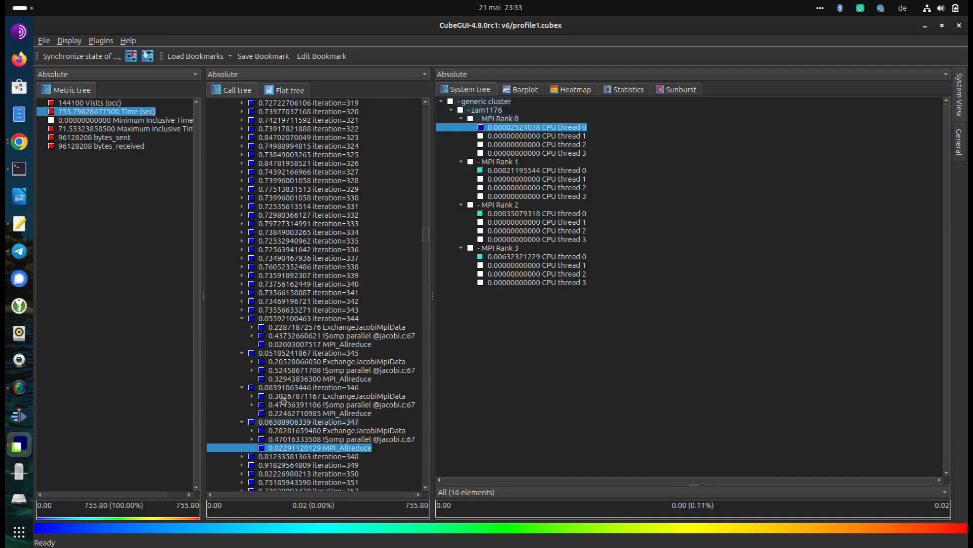
Recheck how MPI_Allreduce time is distributed over the MPI ranks in iteration 344 versus iteration 345
click(366, 344)
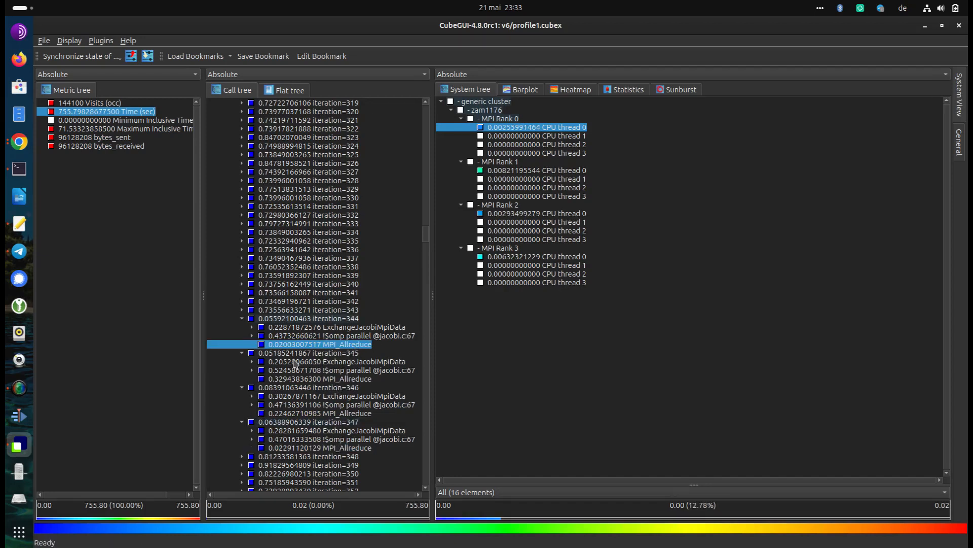
click(293, 380)
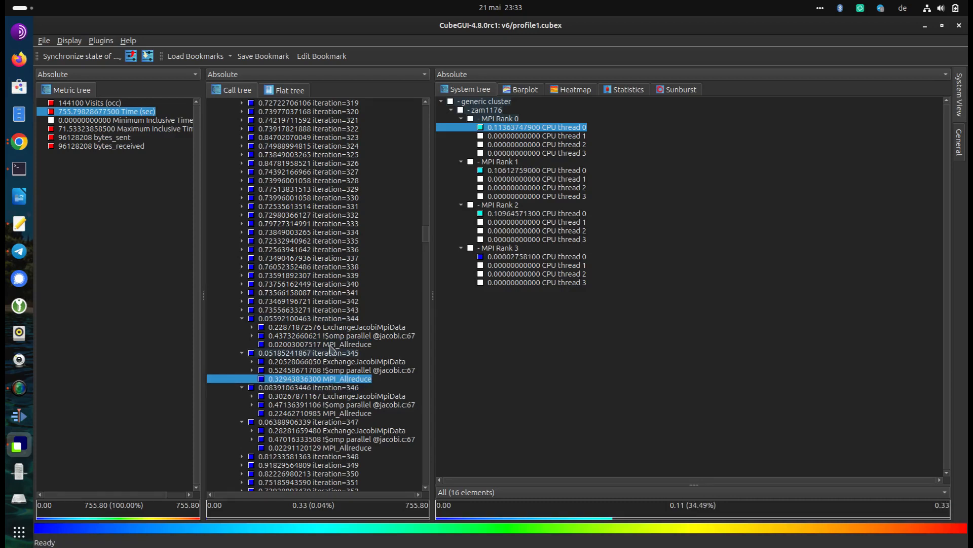
click(331, 346)
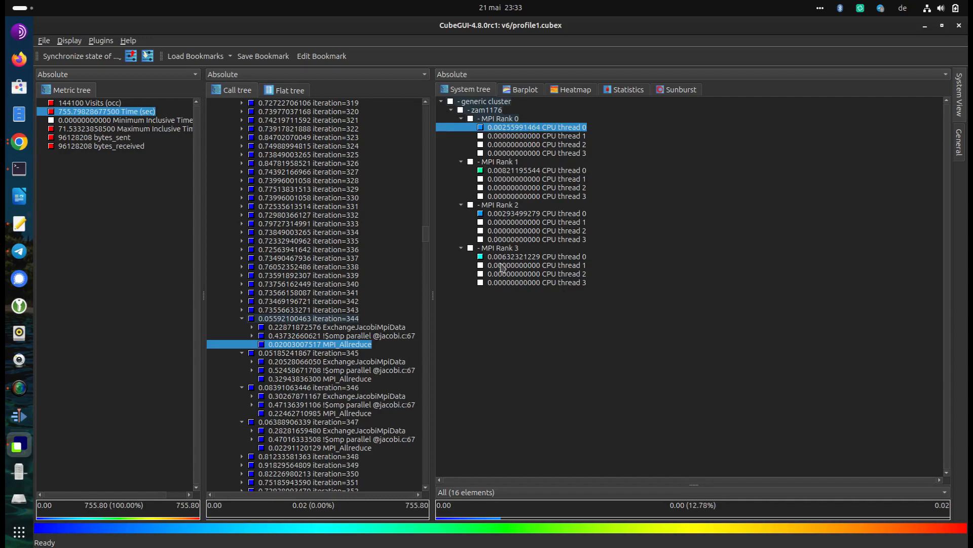
click(281, 379)
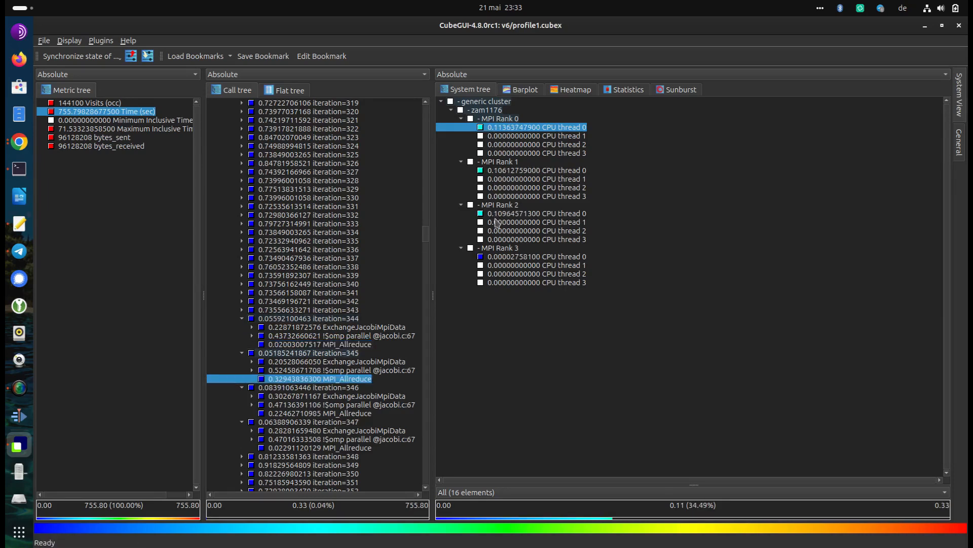
Select CPU thread 0 of MPI Rank 3, check the bytes_sent metric for the expanded iterations, and return to the Time metric
click(507, 257)
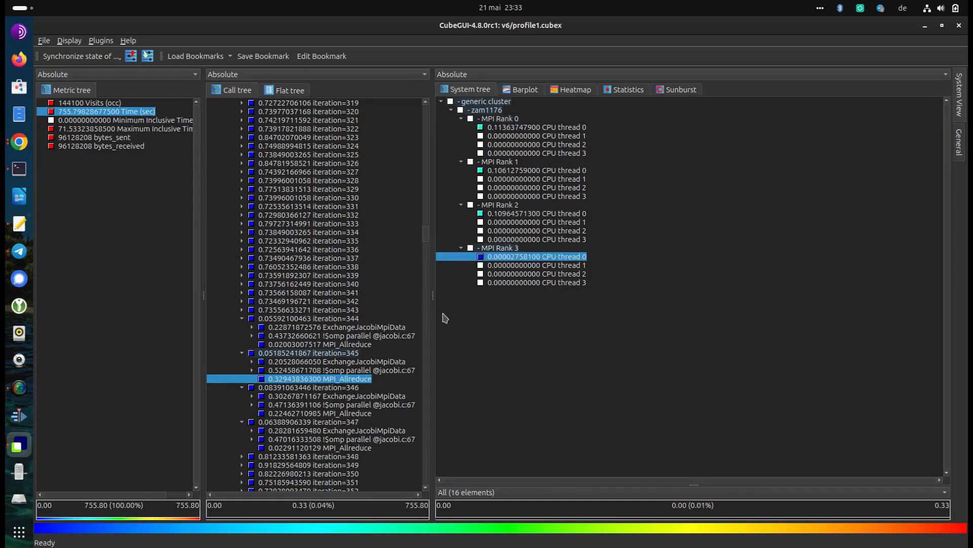
click(106, 138)
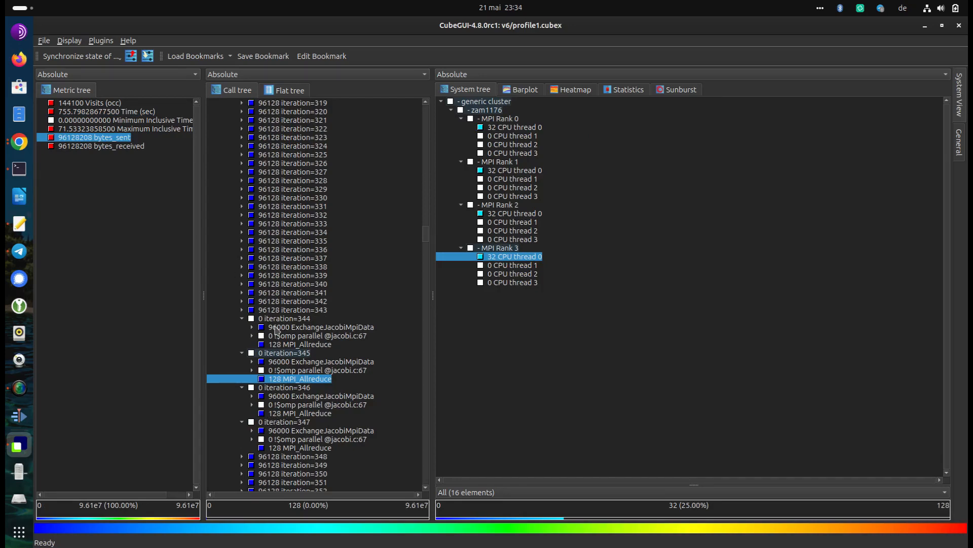
click(102, 113)
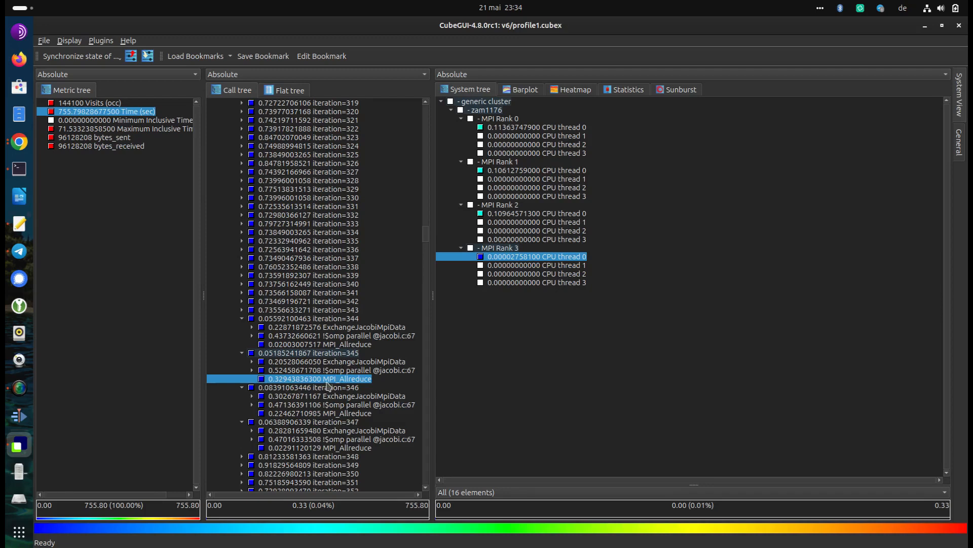
Find the slow iteration 443 further down the call tree and view its per-thread times
scroll(316, 336, down, 20)
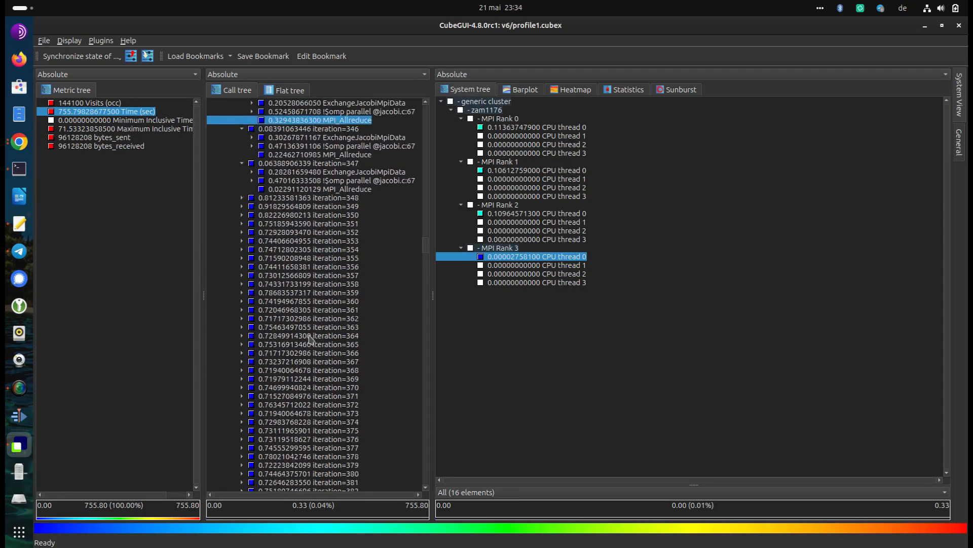
scroll(308, 335, down, 9)
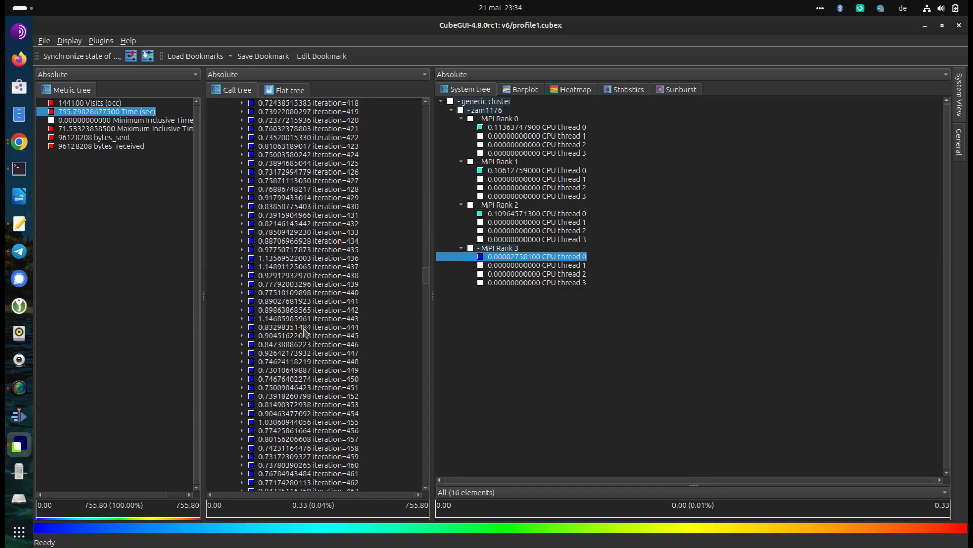
click(339, 323)
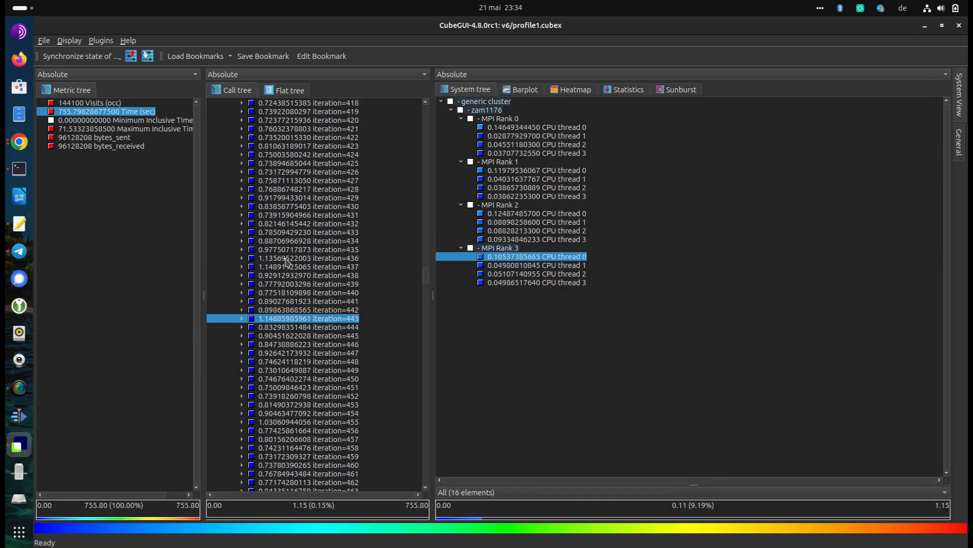
Expand iterations 436 and 432 and compare their per-thread MPI_Allreduce times
click(242, 261)
click(242, 258)
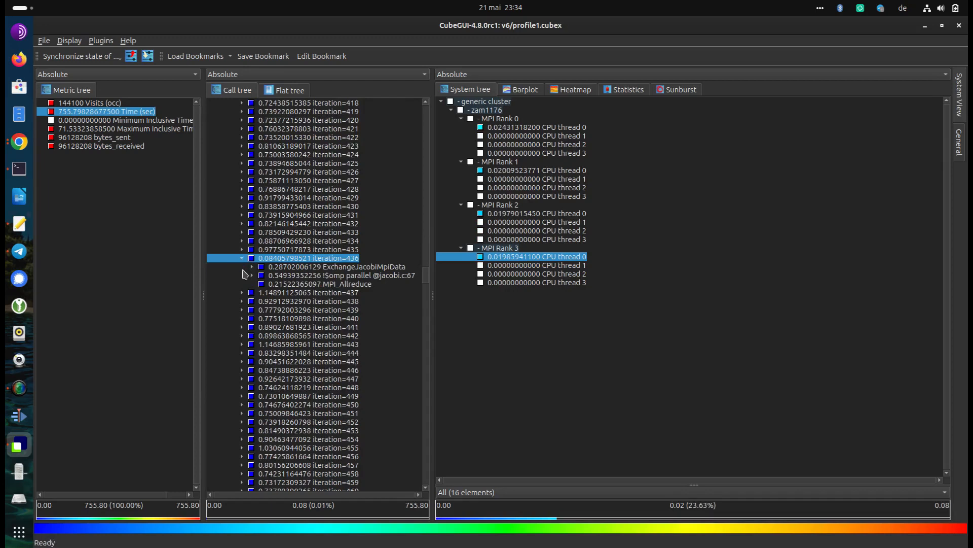
click(241, 251)
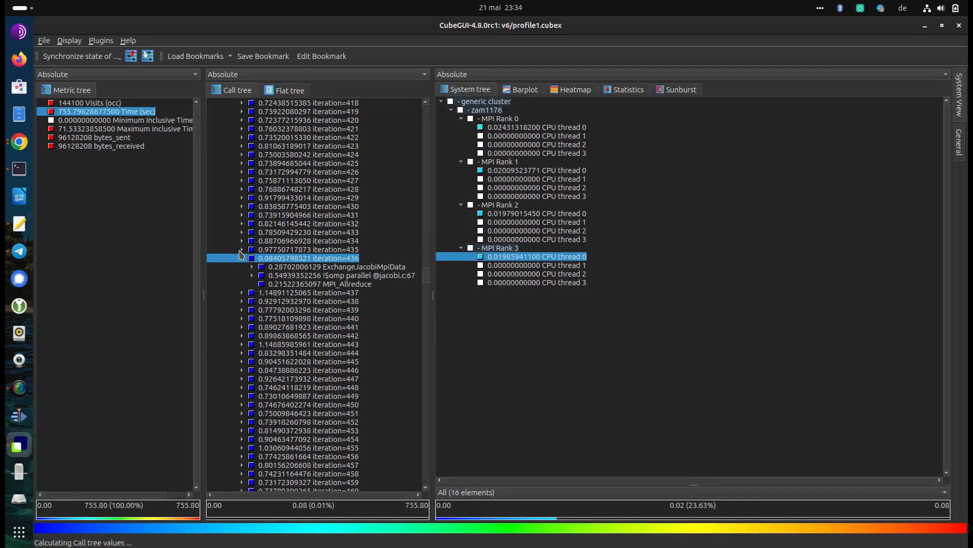
click(241, 250)
click(242, 224)
click(273, 249)
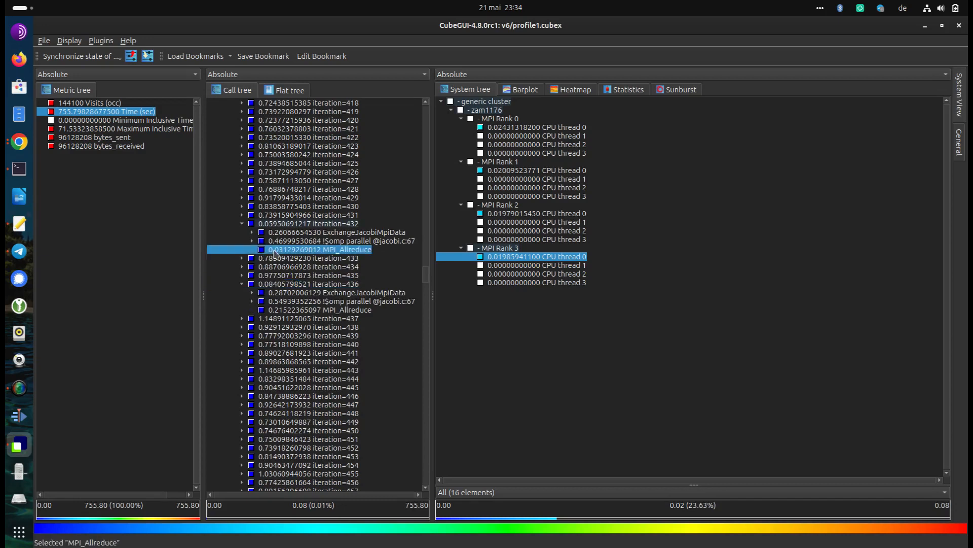
click(287, 310)
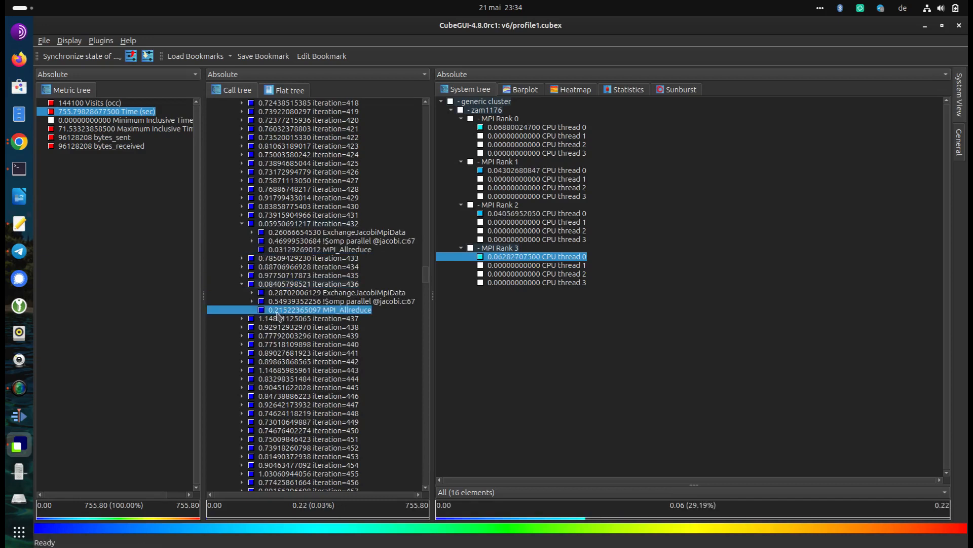
Look through the times of the iterations after 436 for further slow ones, and return to iterations 345 to 347
scroll(264, 353, down, 12)
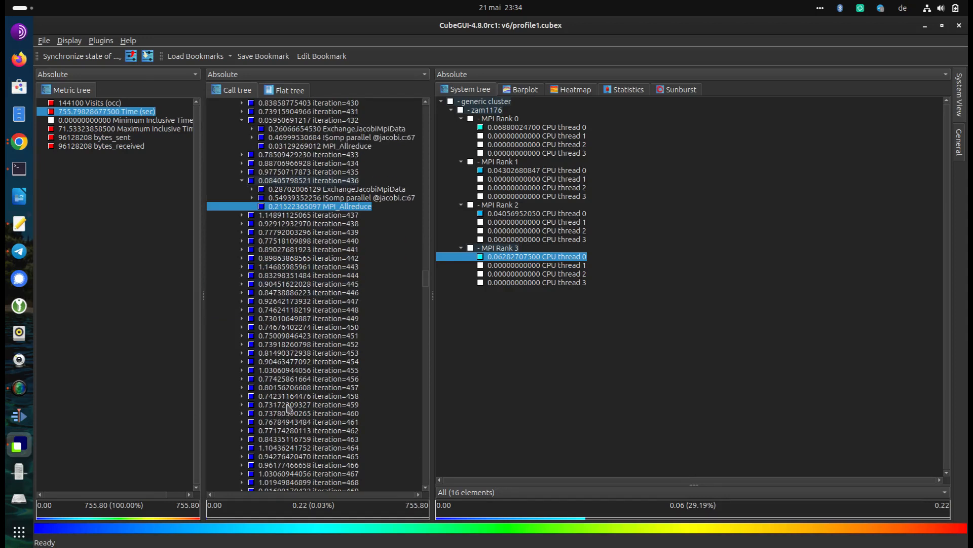
scroll(289, 348, down, 14)
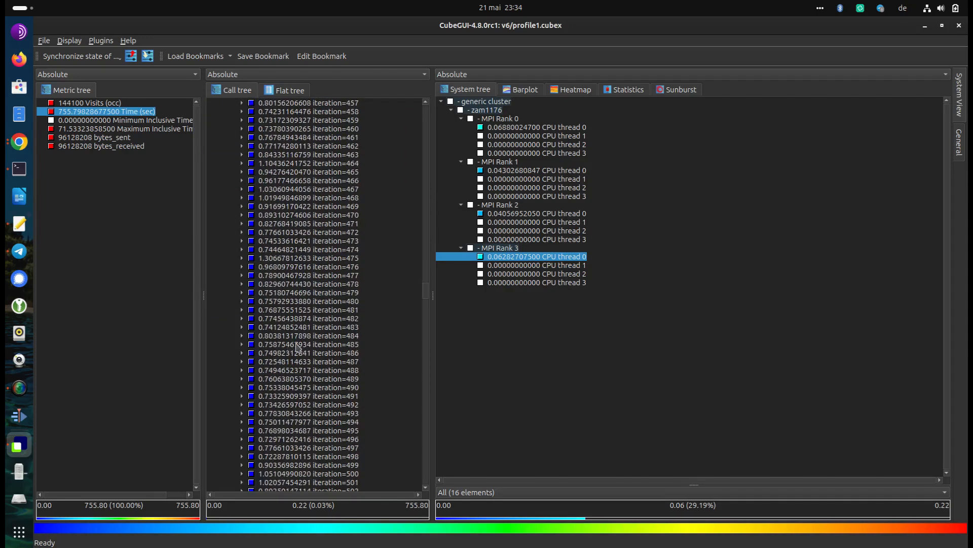
scroll(298, 346, up, 14)
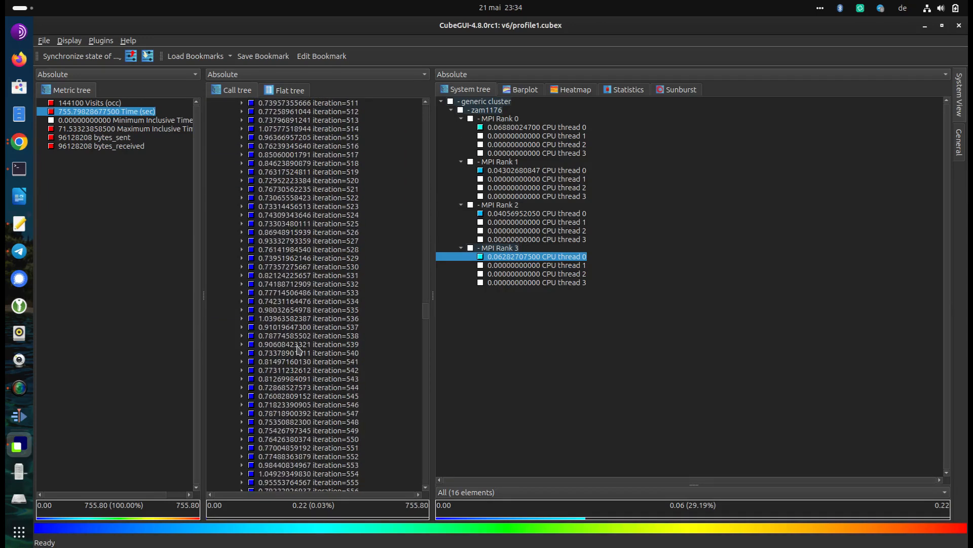
scroll(291, 335, up, 11)
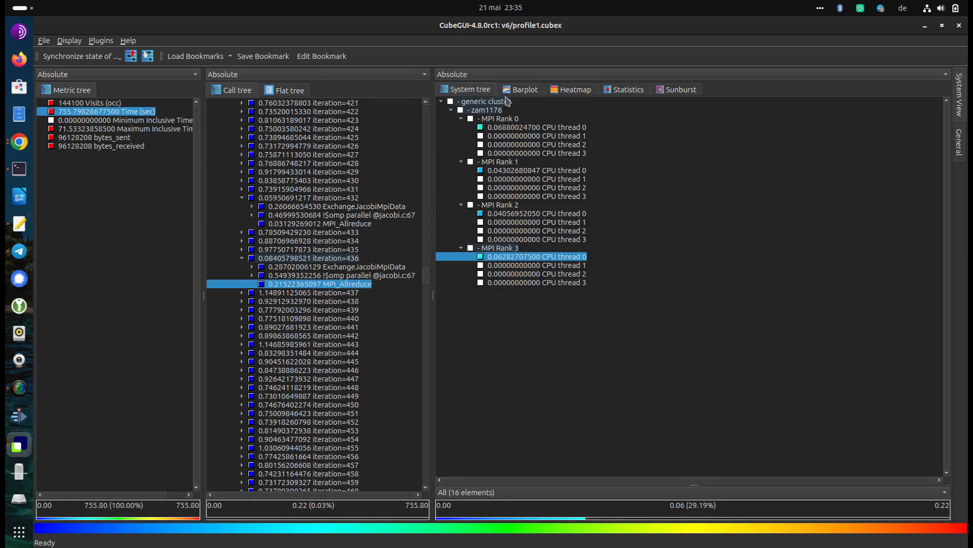
scroll(267, 183, up, 20)
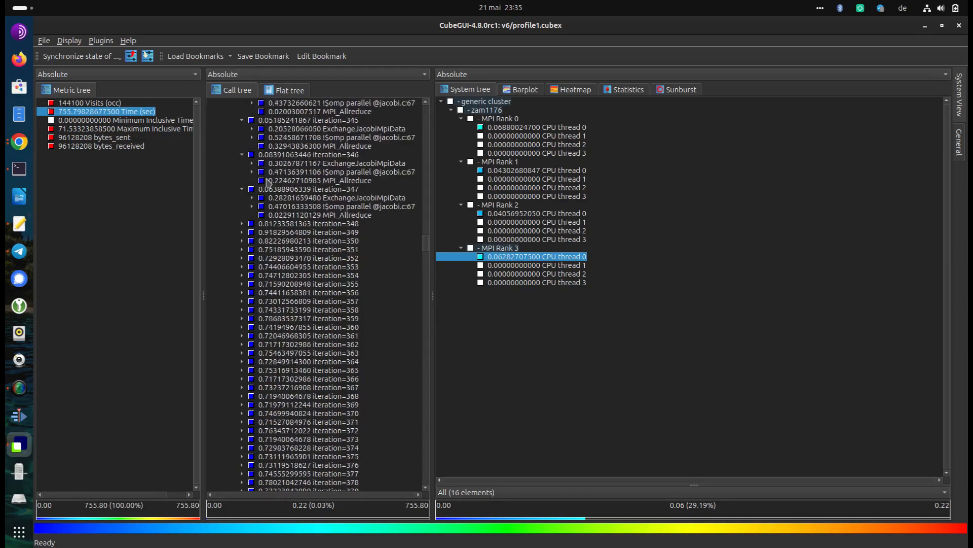
Hide the individual iterations of main_loop in the call tree and display its Time barplot
drag(427, 242, 434, 110)
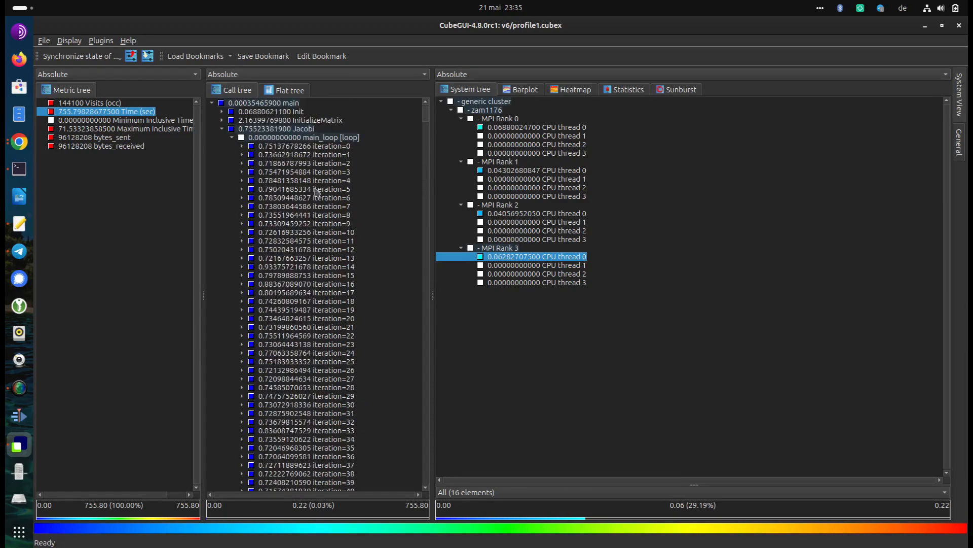
right_click(272, 140)
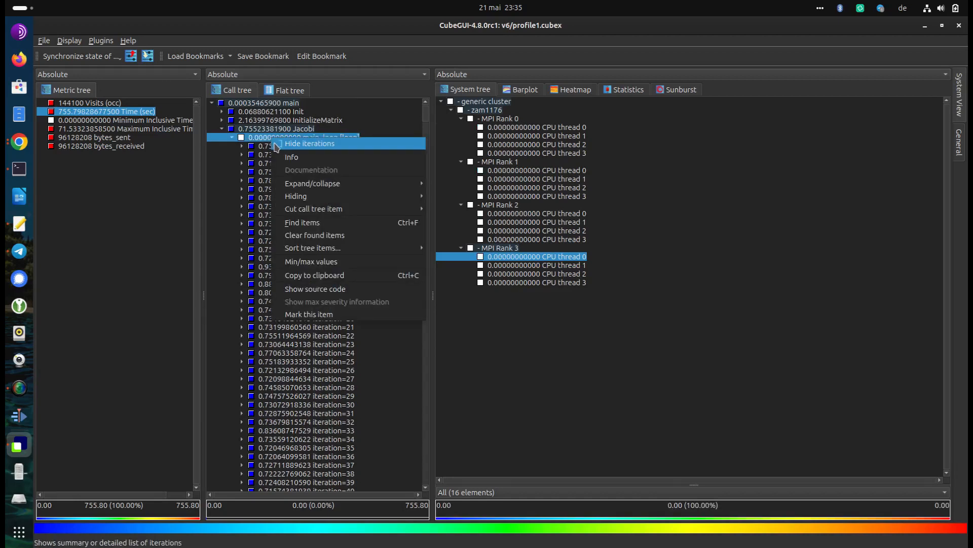
click(294, 144)
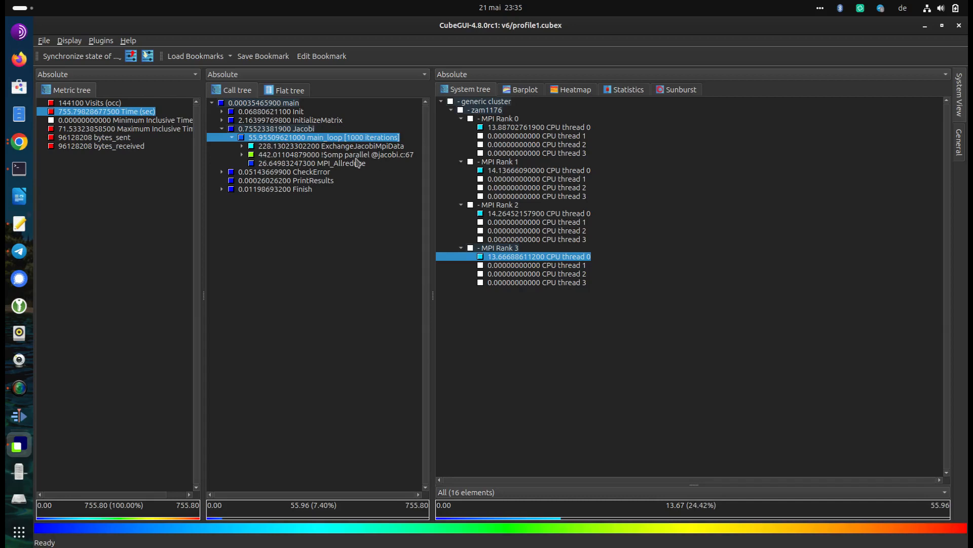
click(541, 91)
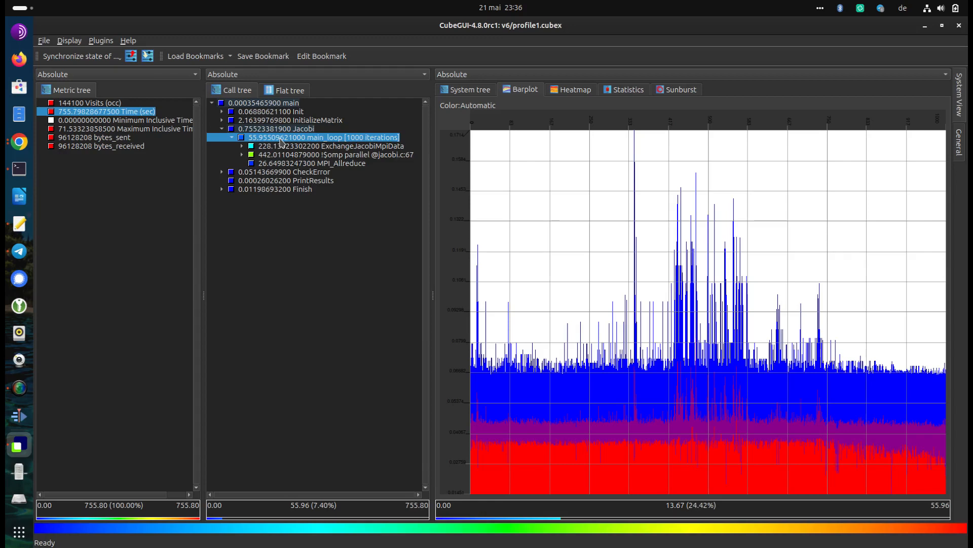
Examine the Show iterations option of main_loop and the Set as loop option of Jacobi without applying either
right_click(281, 143)
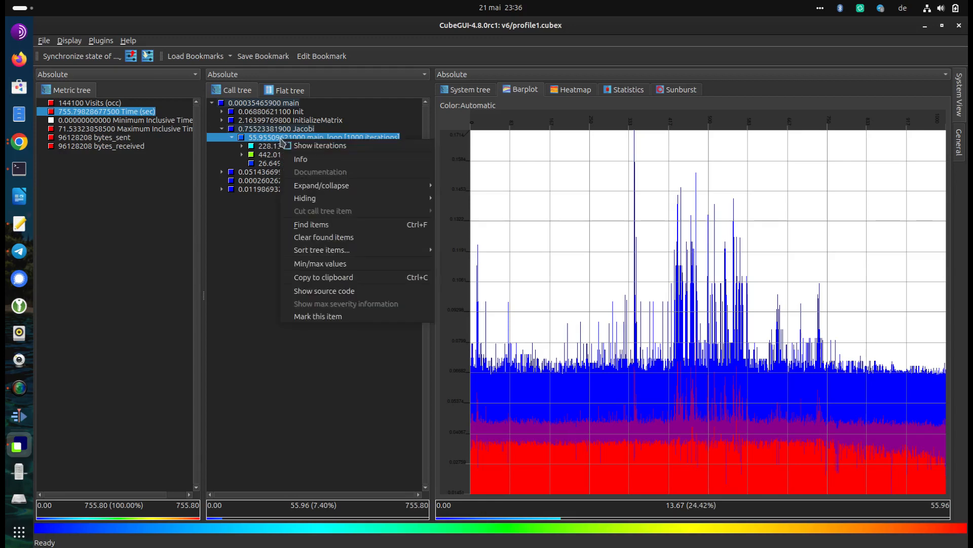
key(Escape)
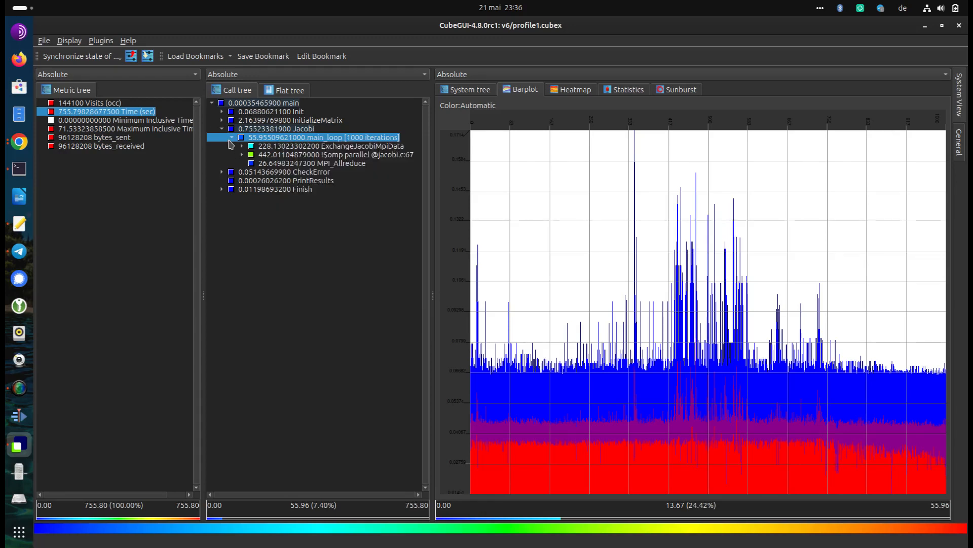
click(235, 129)
right_click(235, 129)
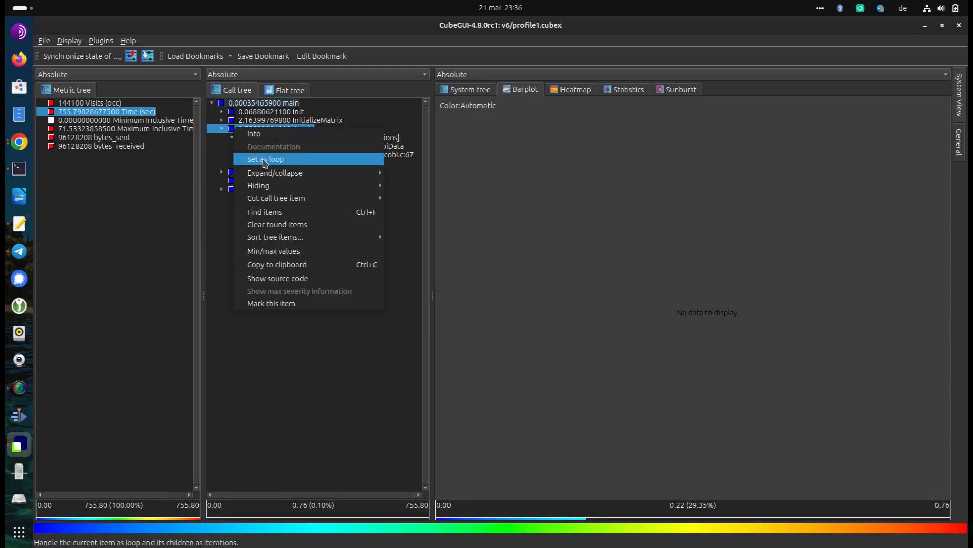
click(223, 221)
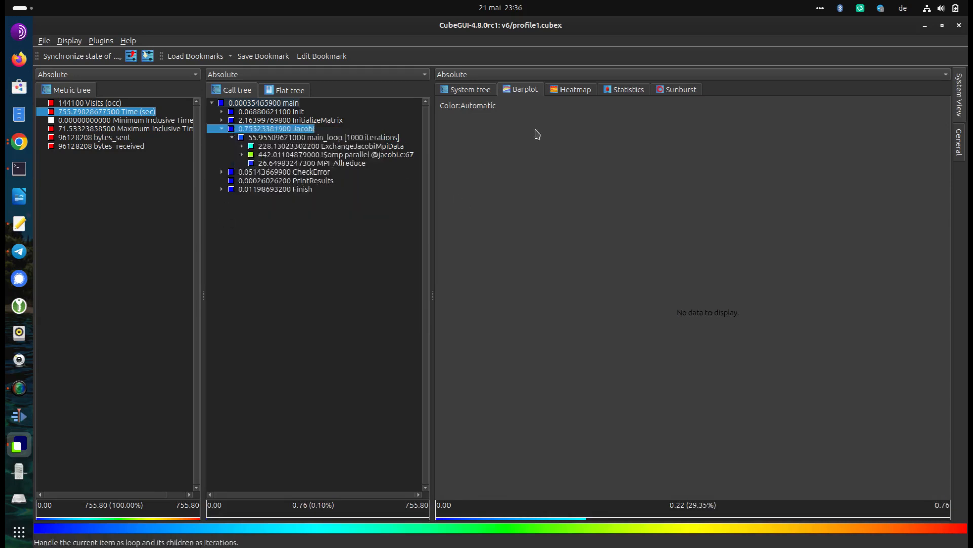